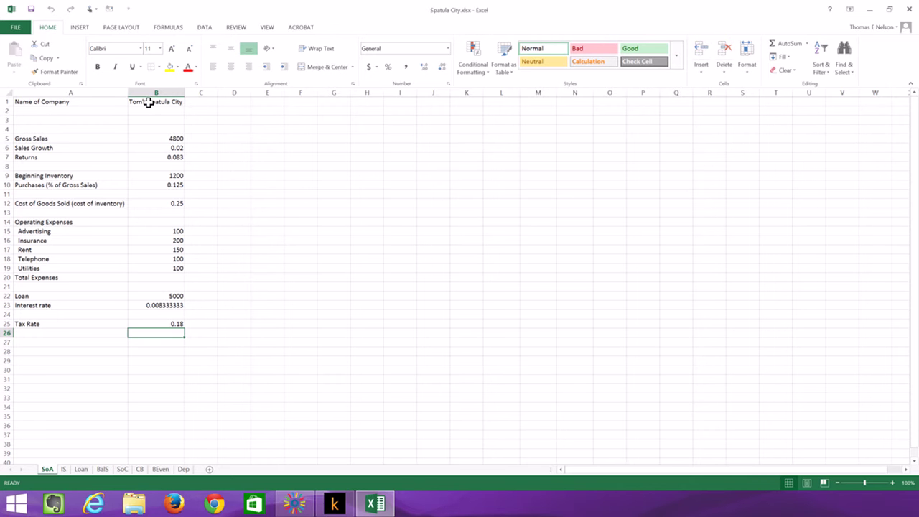
# - Review the workbook's income statement, loan, balance sheet and CB sheets, and look over the assumptions on the SoA sheet
pyautogui.click(64, 470)
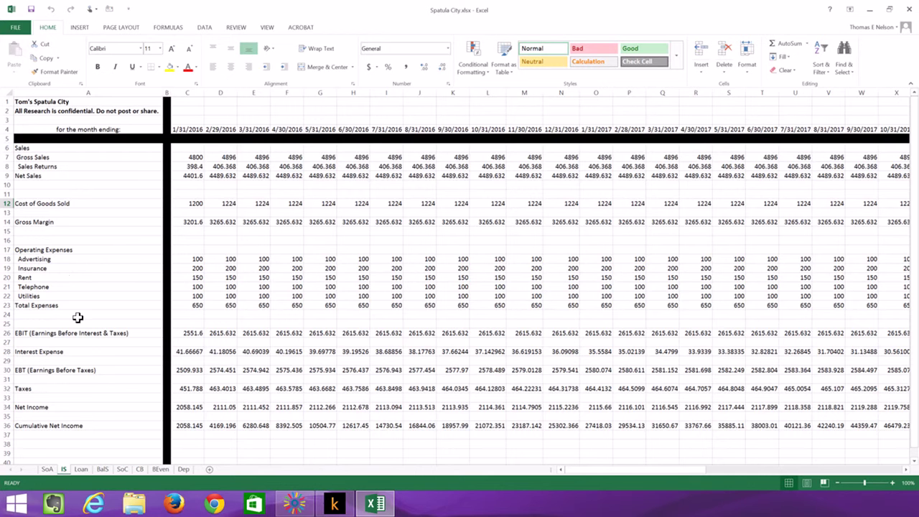
pyautogui.click(82, 470)
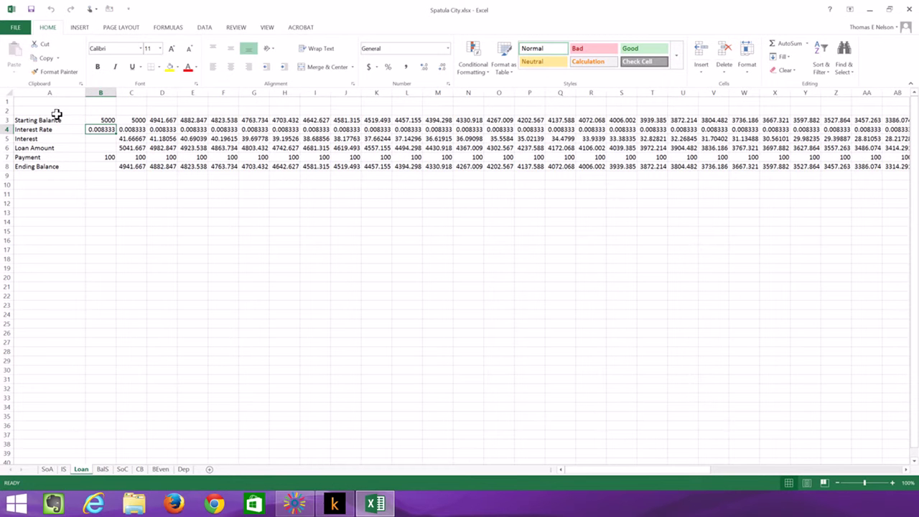
pyautogui.click(103, 470)
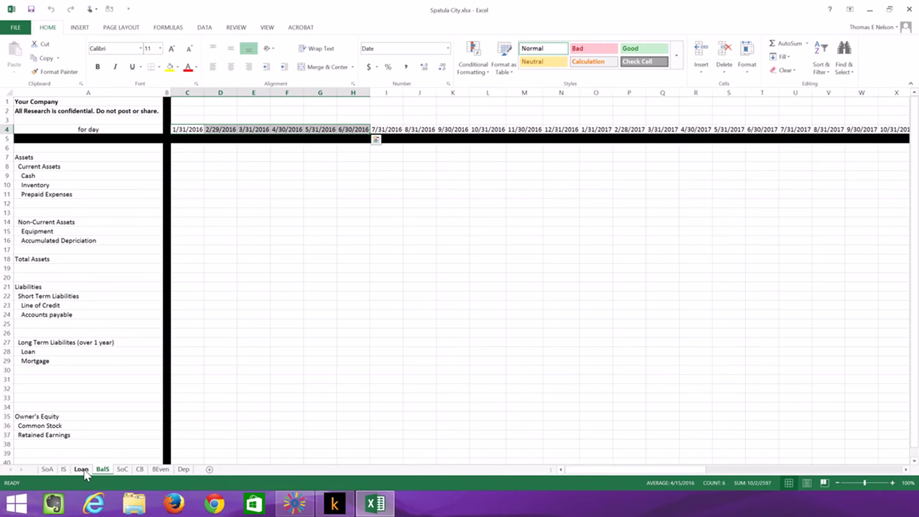
pyautogui.click(141, 470)
pyautogui.click(161, 470)
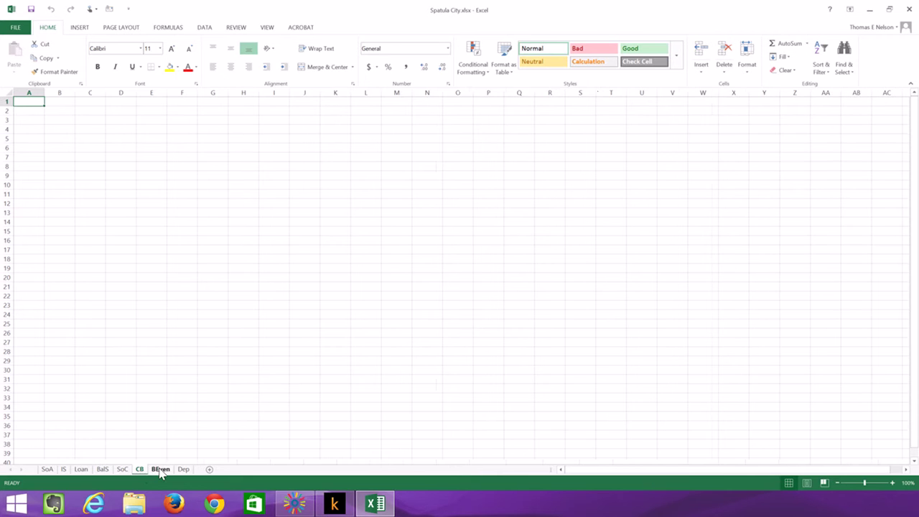
pyautogui.click(106, 470)
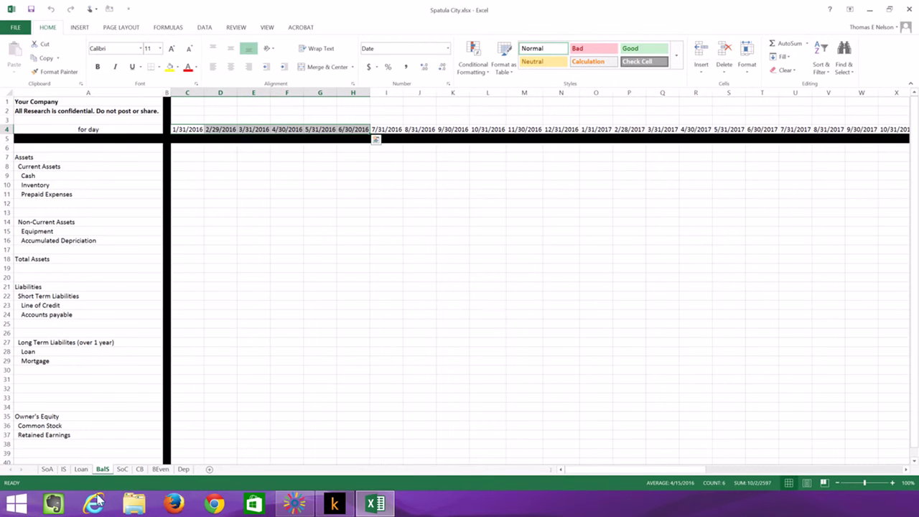
pyautogui.click(47, 470)
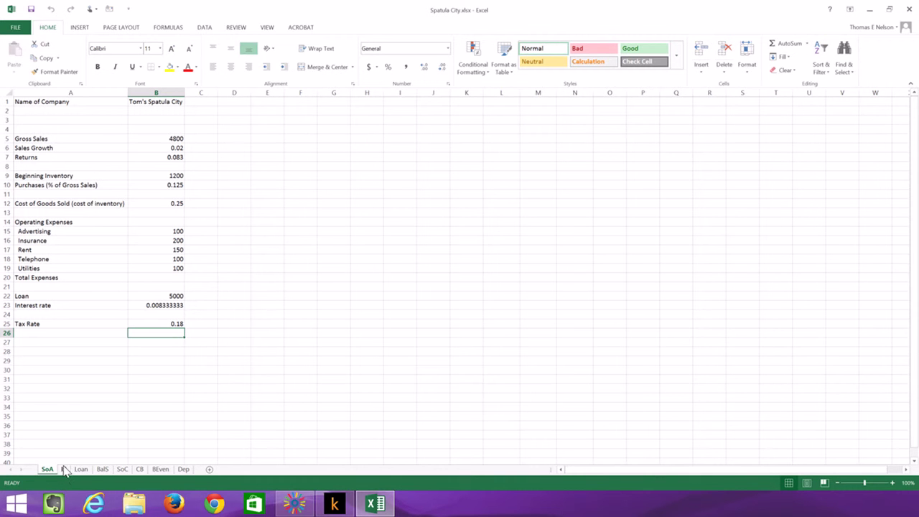
pyautogui.scroll(-2, 108, 287)
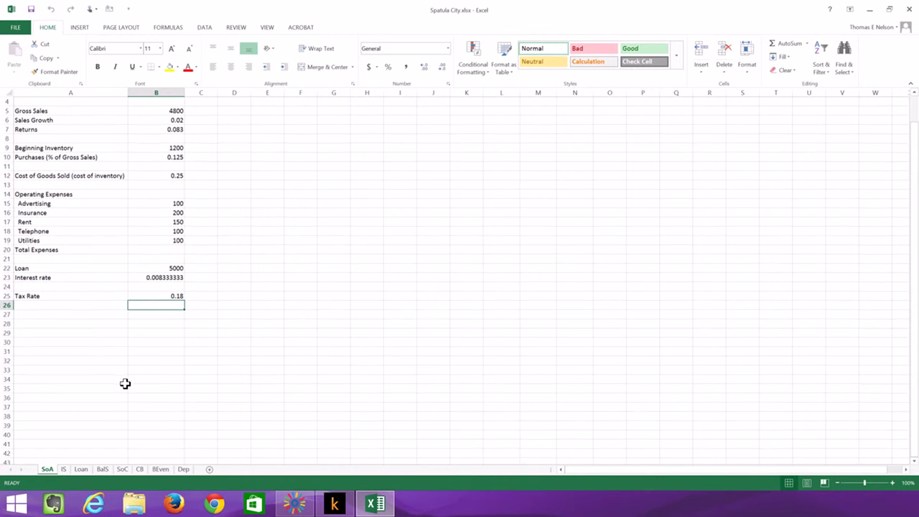
pyautogui.scroll(-3, 108, 417)
pyautogui.scroll(4, 83, 459)
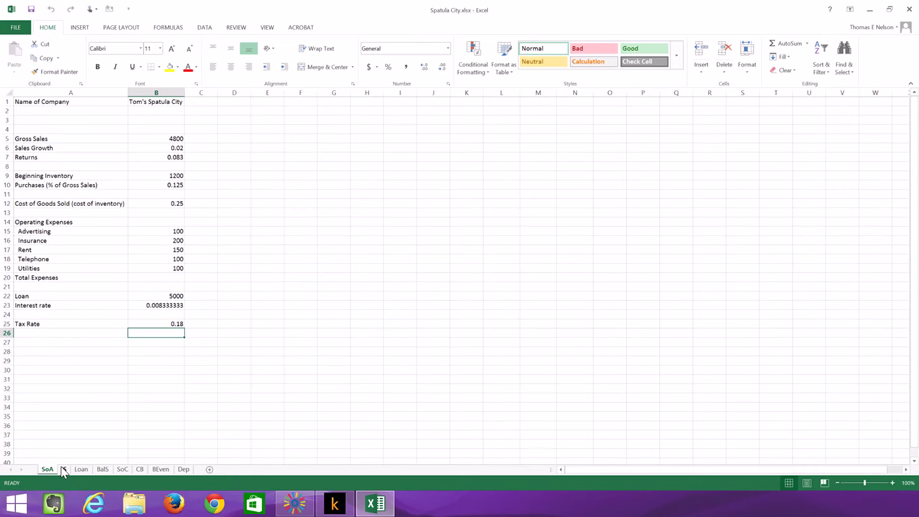
# - Check the company name cell on the income statement and change the company name on the SoA sheet to Dave's Spatula City
pyautogui.click(63, 469)
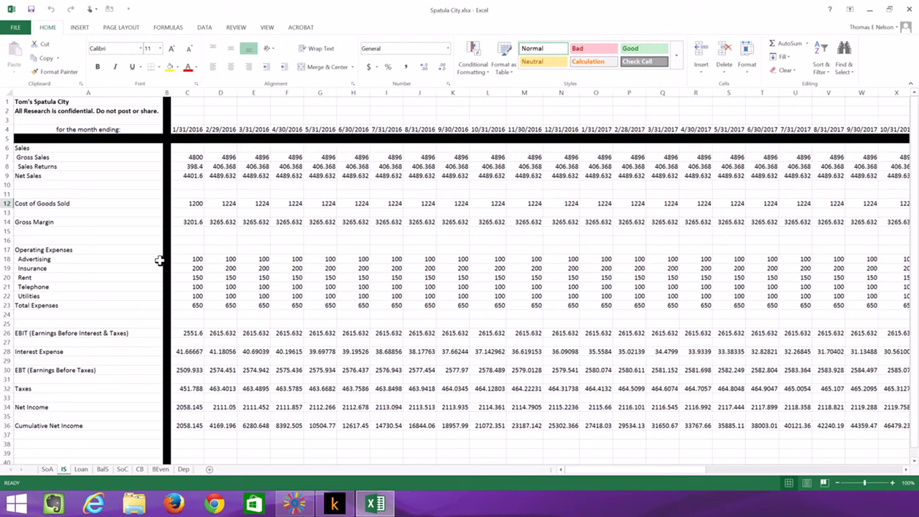
pyautogui.click(36, 101)
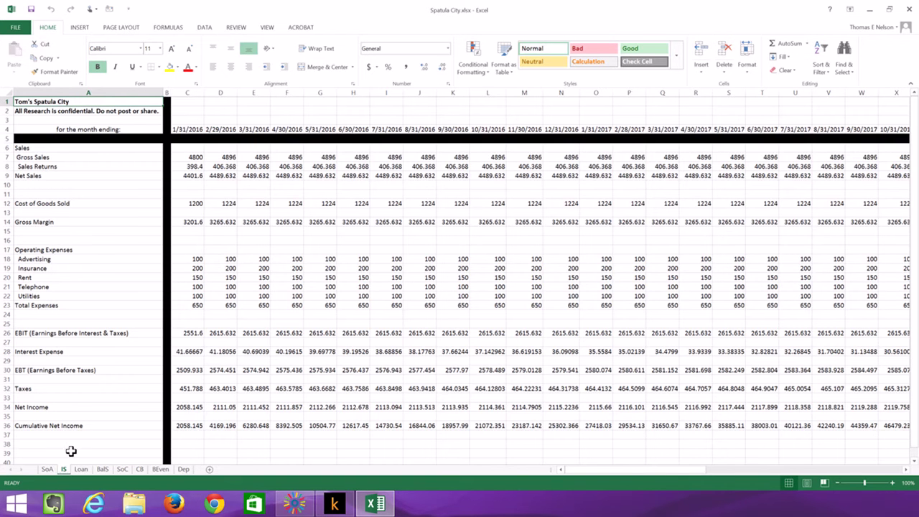
pyautogui.click(47, 469)
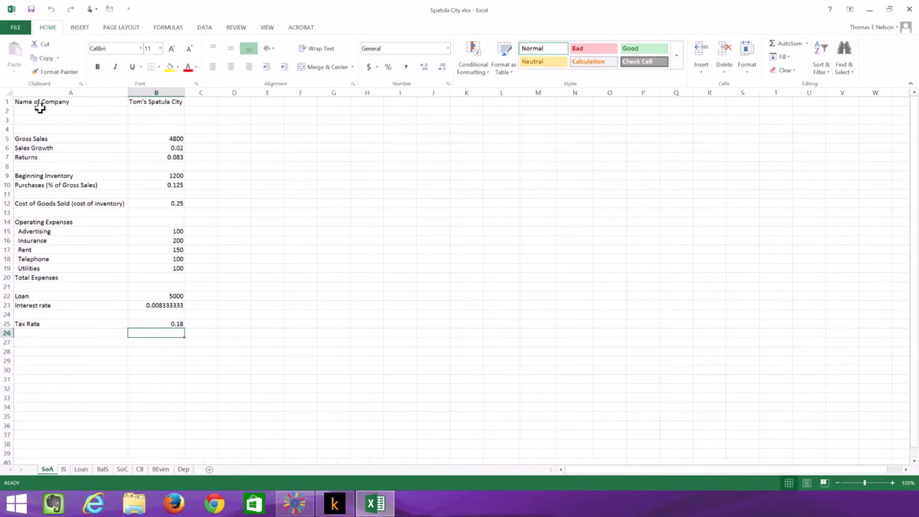
pyautogui.click(154, 101)
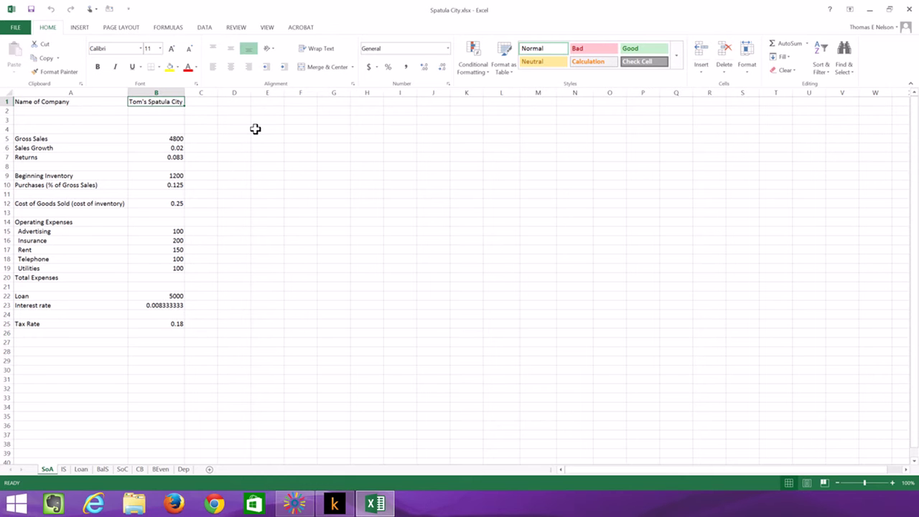
pyautogui.write("Dave's S")
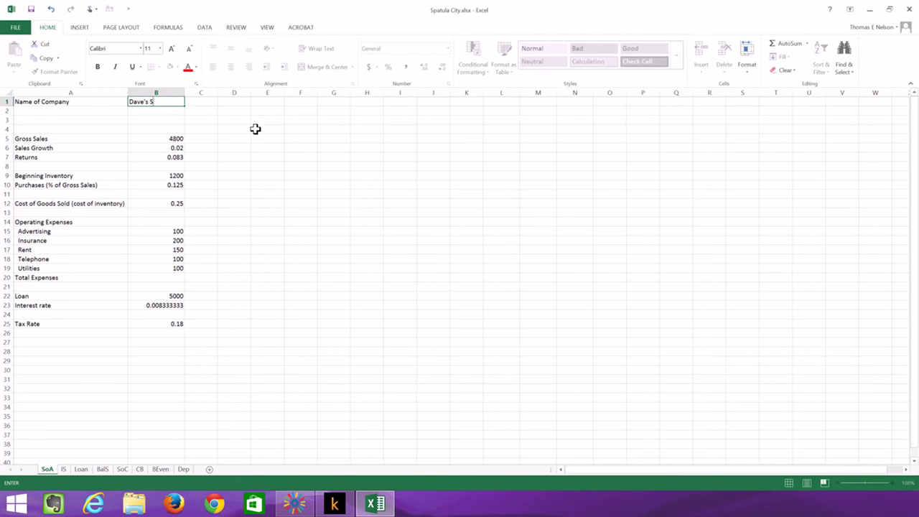
pyautogui.write('patula City')
pyautogui.press('Return')
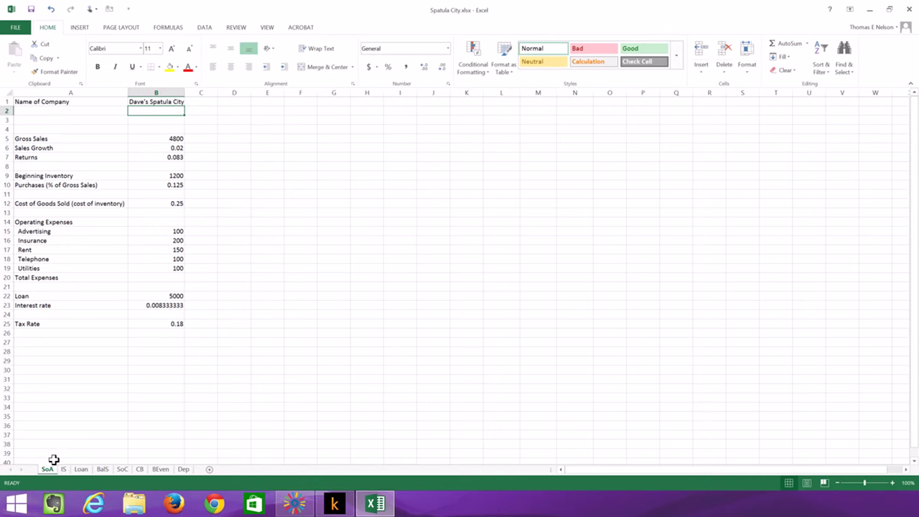
# - Compare the company title in cell A1 of the income statement with the one on the balance sheet
pyautogui.click(64, 469)
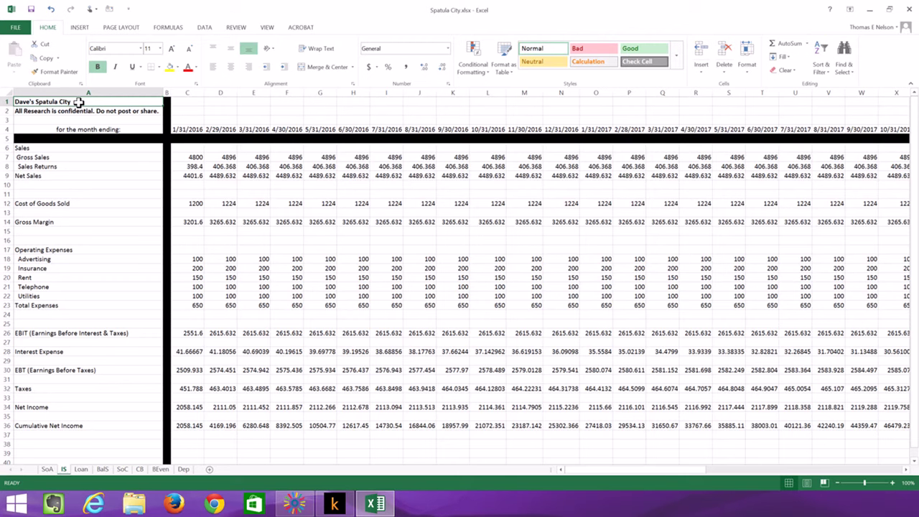
pyautogui.click(104, 470)
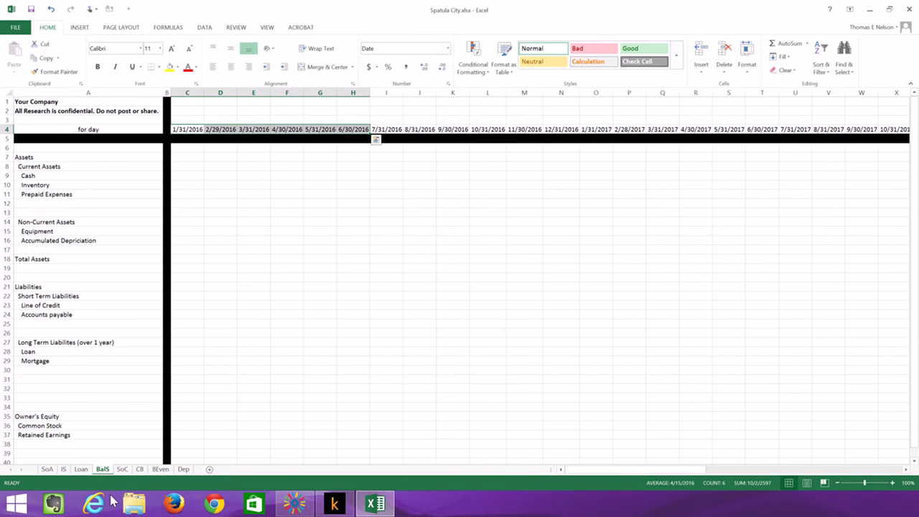
pyautogui.doubleClick(87, 103)
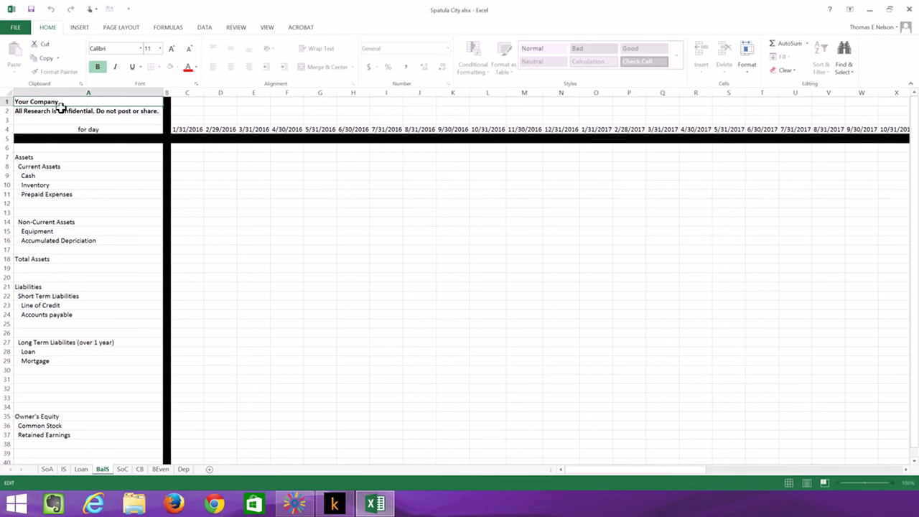
pyautogui.click(63, 469)
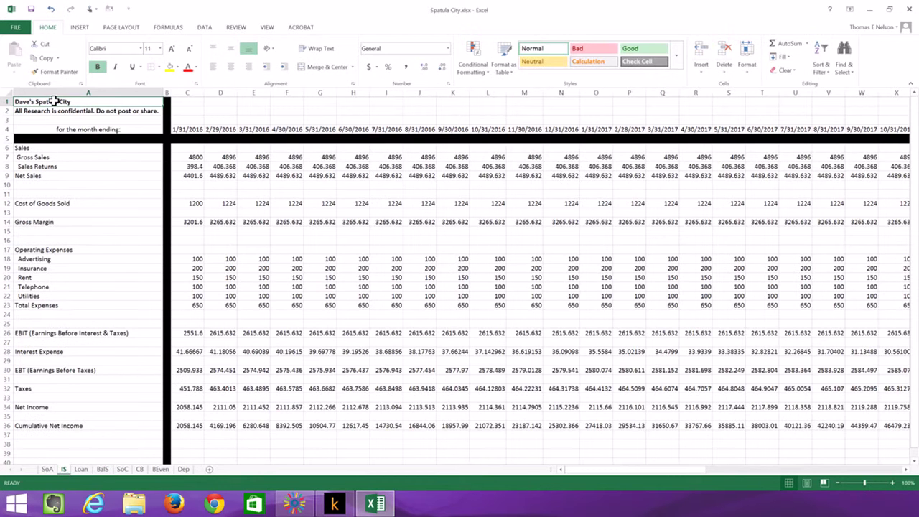
pyautogui.write('=BalS!B1')
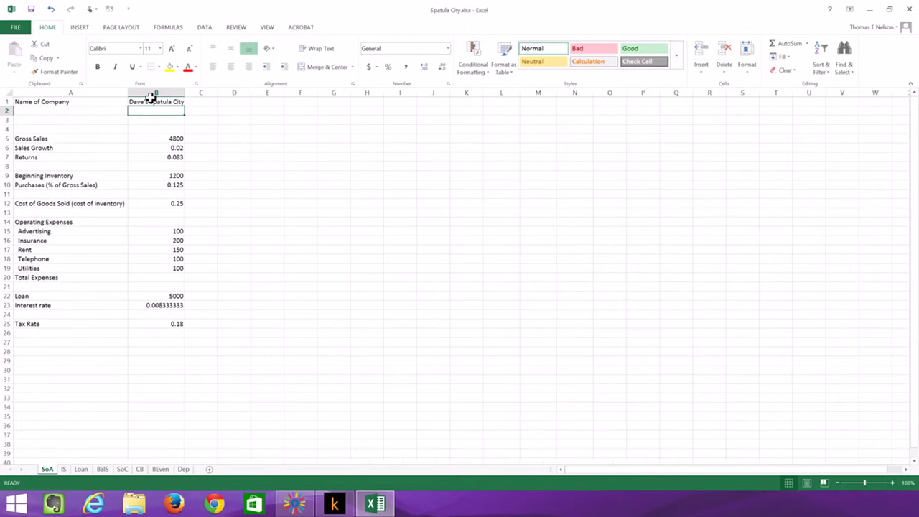
# - Set the company name in B1 of the SoA sheet to Tom's Spatula City
pyautogui.click(150, 100)
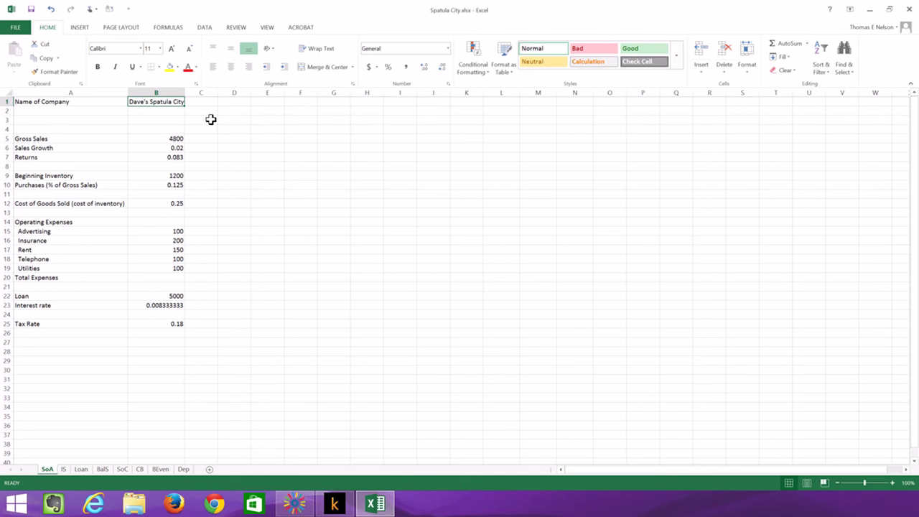
pyautogui.write('Tom')
pyautogui.press('Return')
pyautogui.write('s')
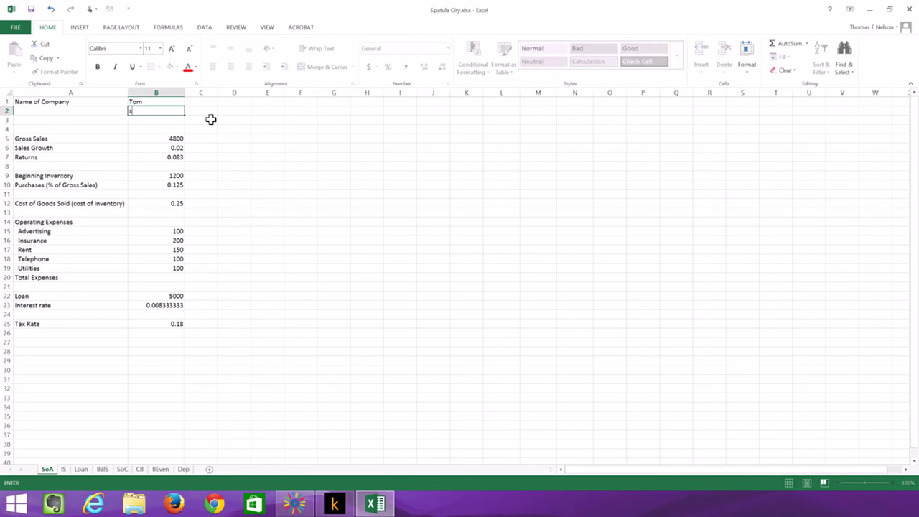
pyautogui.press('BackSpace')
pyautogui.press('Up')
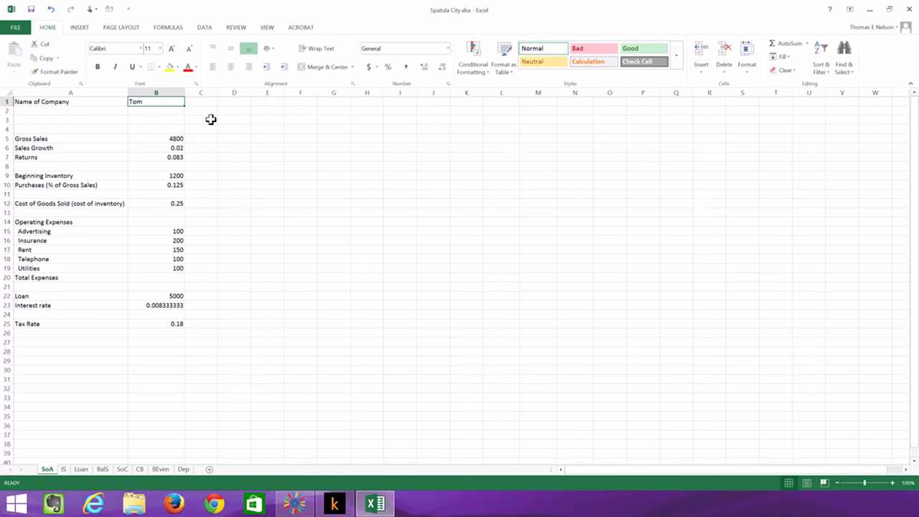
pyautogui.write("Tom's Spa")
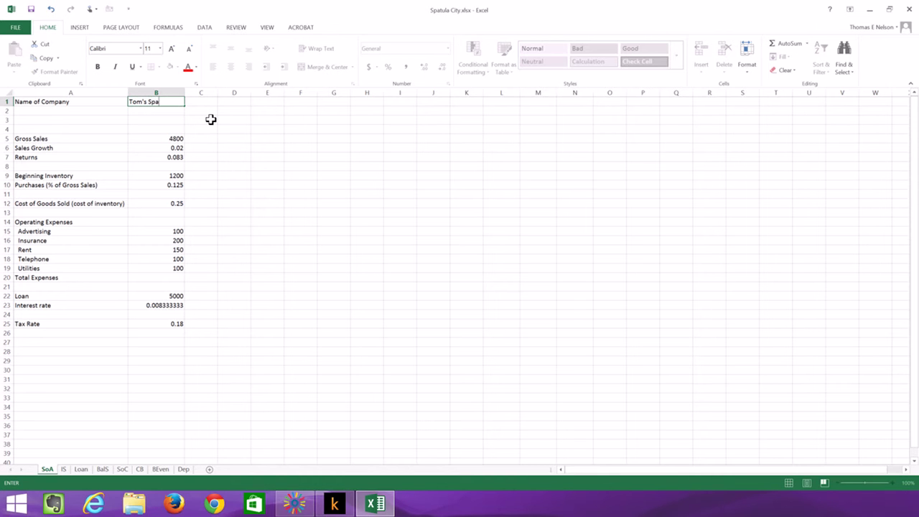
pyautogui.write('tula City')
pyautogui.hotkey('ctrl', 'Return')
pyautogui.press('Down')
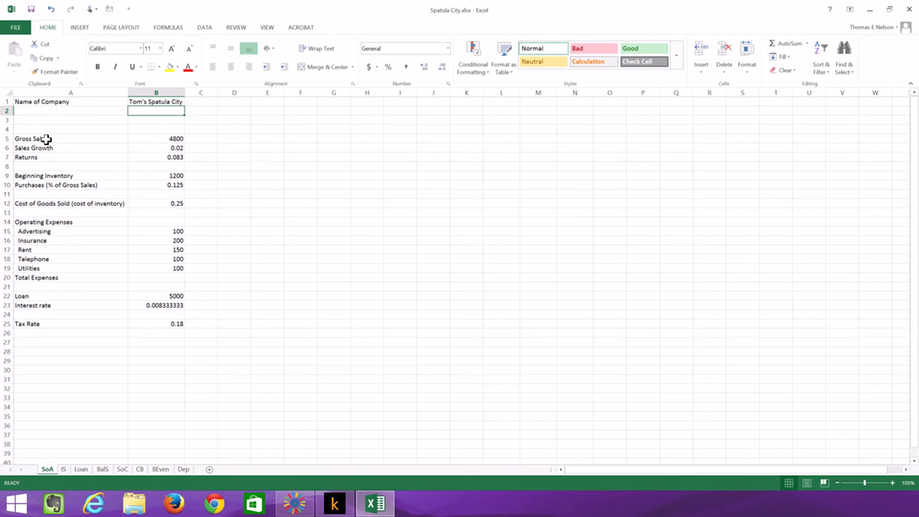
# - Compare the Gross Sales assumption with the January 2016 gross sales cell on the income statement
pyautogui.click(46, 139)
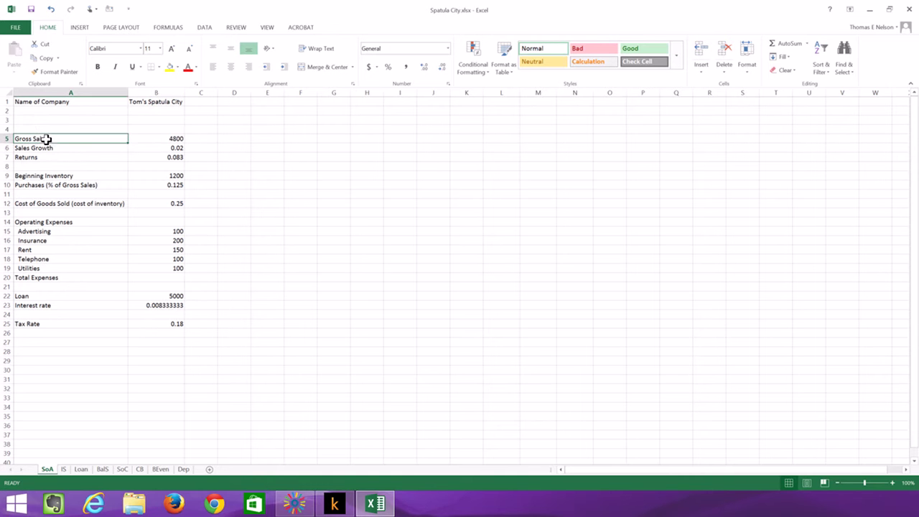
pyautogui.click(64, 469)
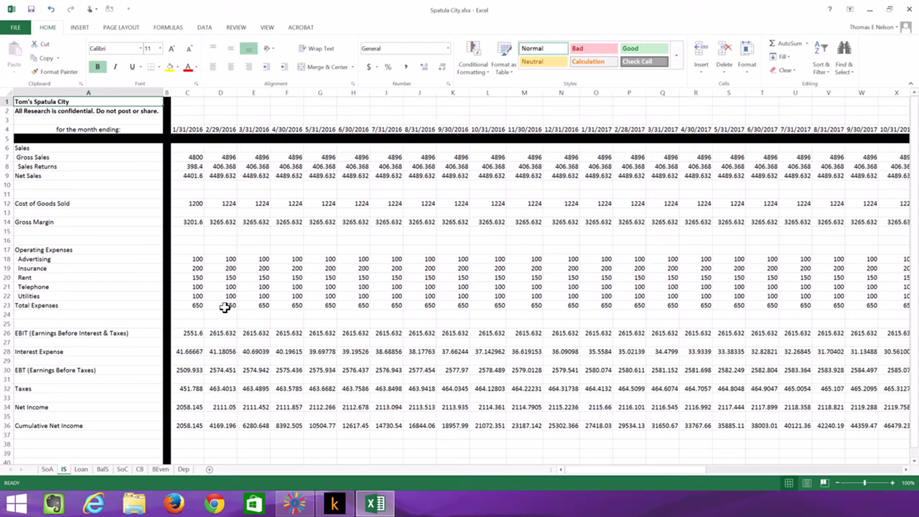
pyautogui.click(196, 156)
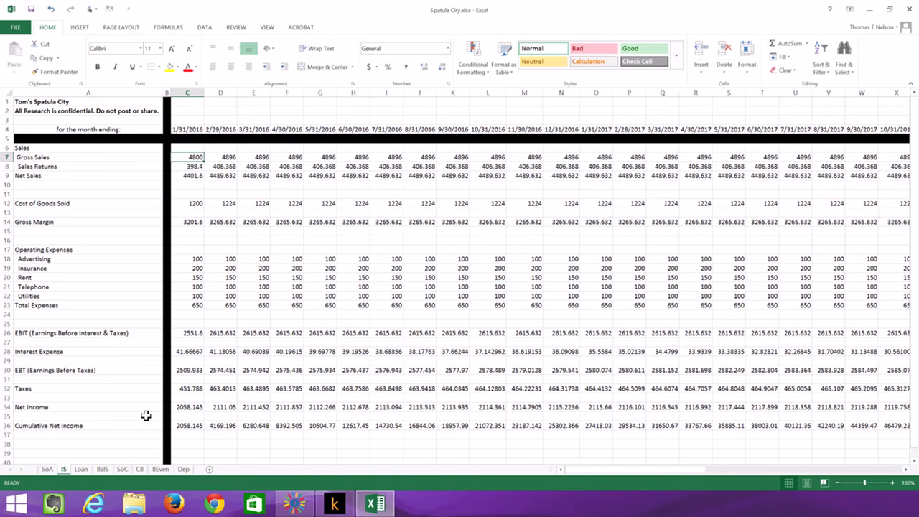
# - Extend the Gross Sales label on the SoA sheet to read Gross Sales 1st Month
pyautogui.click(47, 470)
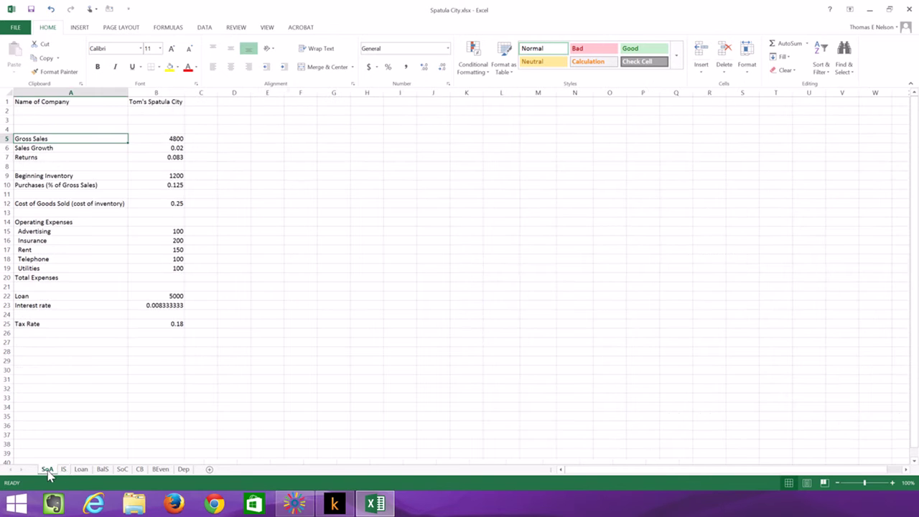
pyautogui.click(170, 139)
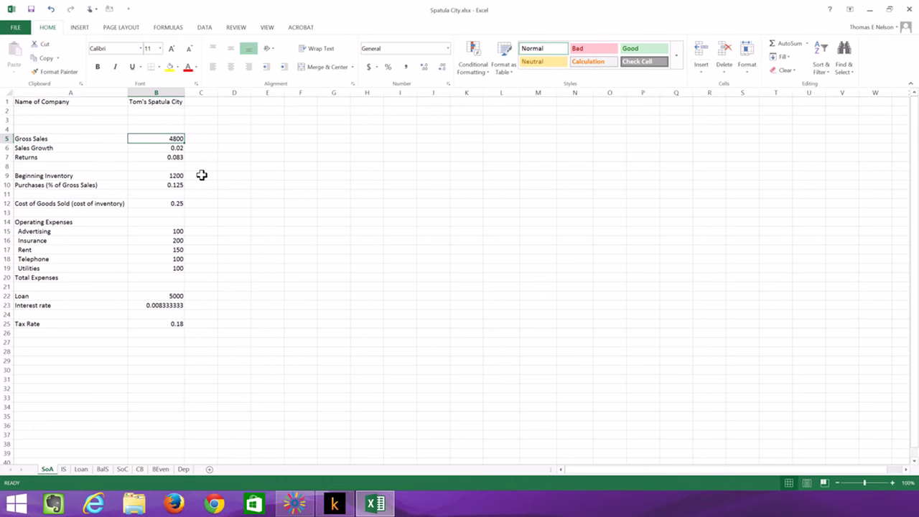
pyautogui.click(62, 139)
pyautogui.doubleClick(62, 139)
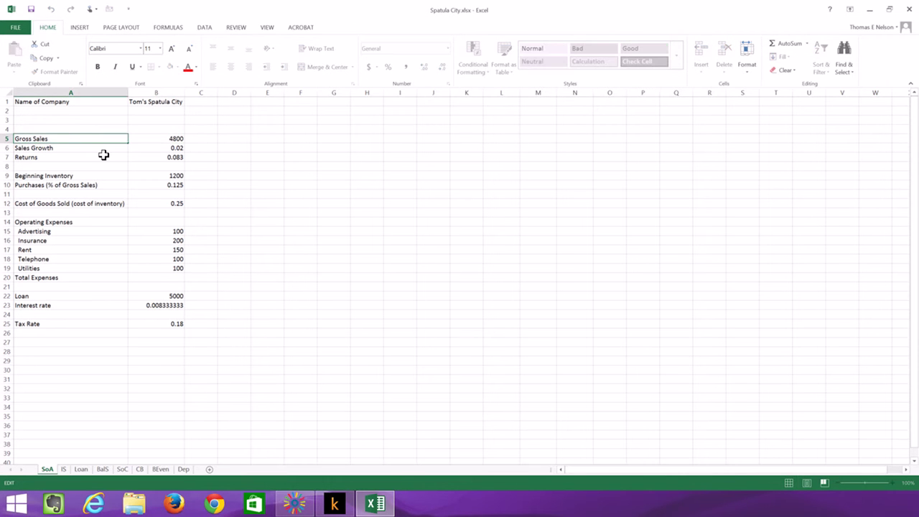
pyautogui.write('1st Month')
pyautogui.press('Return')
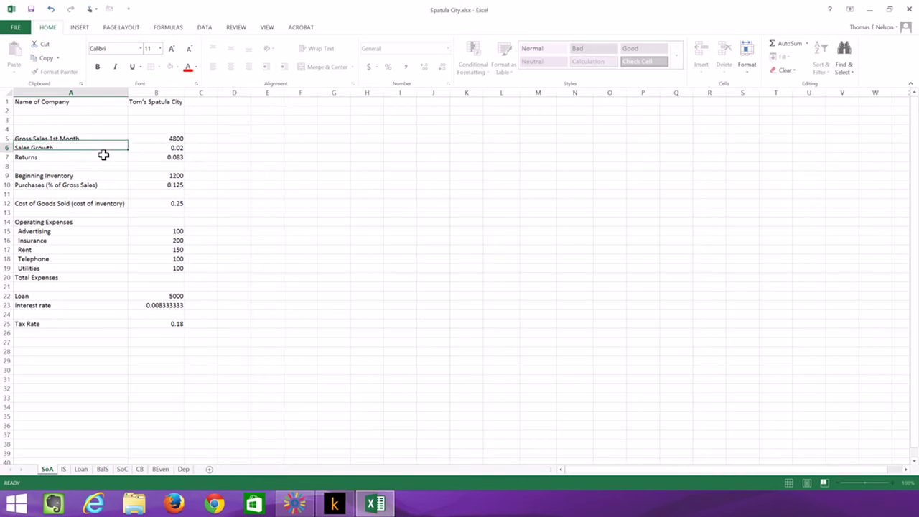
# - Set the first month's gross sales to 3000 on the SoA sheet and check the February gross sales on the income statement
pyautogui.click(173, 138)
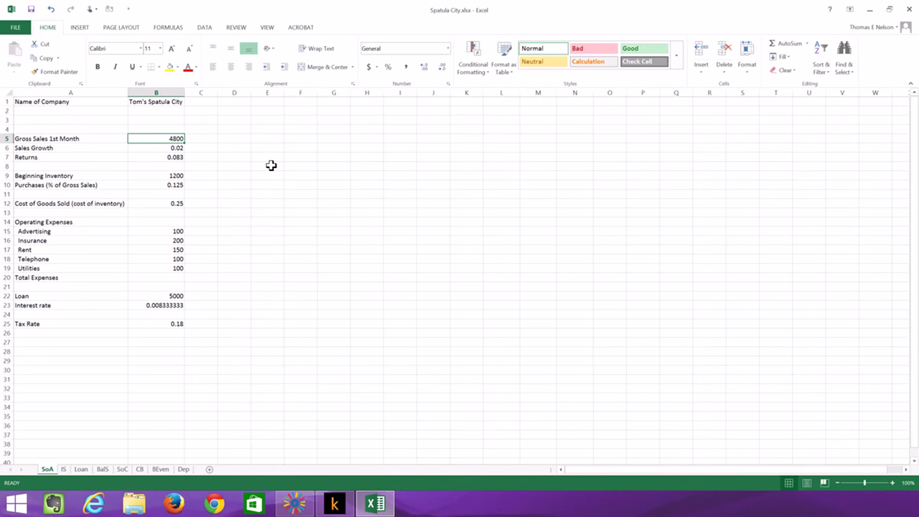
pyautogui.write('3000')
pyautogui.press('Return')
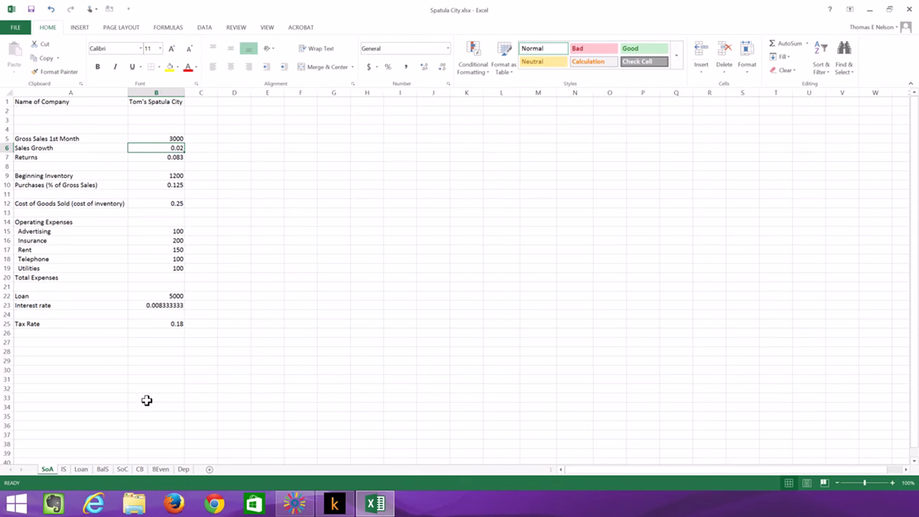
pyautogui.click(63, 469)
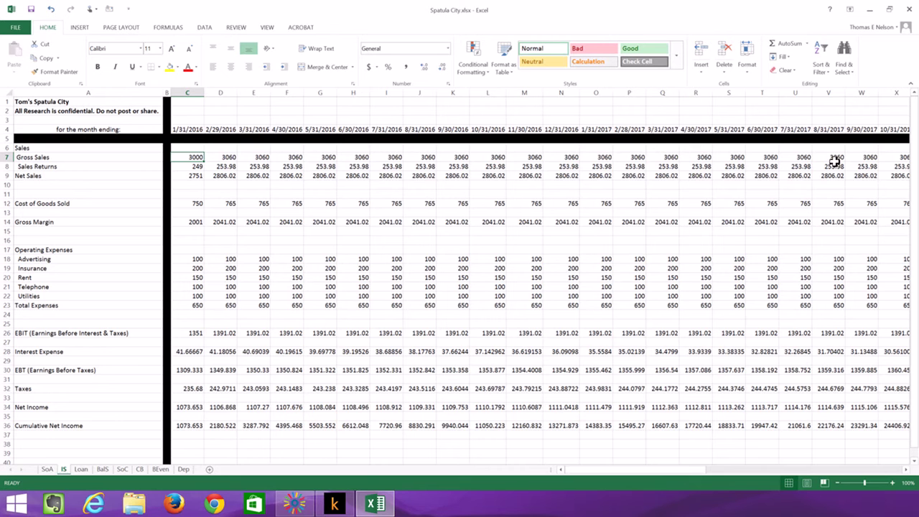
pyautogui.click(226, 156)
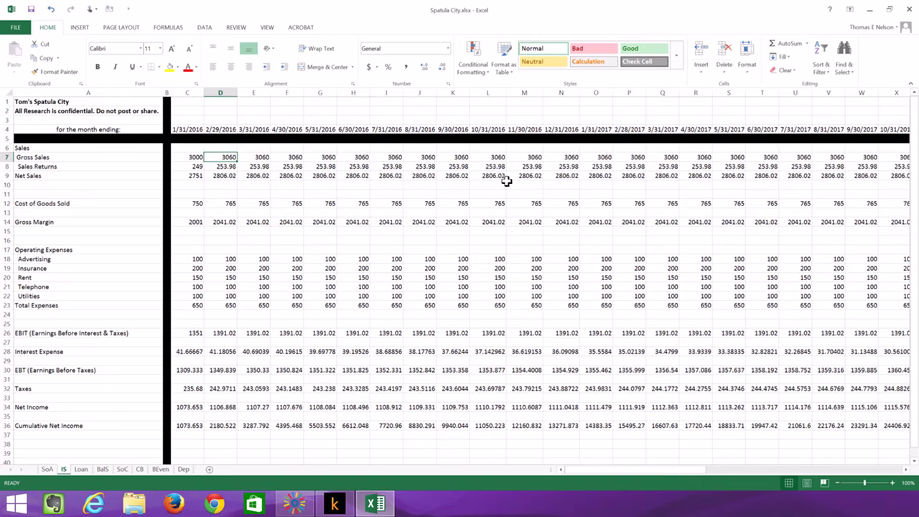
# - Set the first month's gross sales to 4800 on the SoA sheet
pyautogui.click(190, 156)
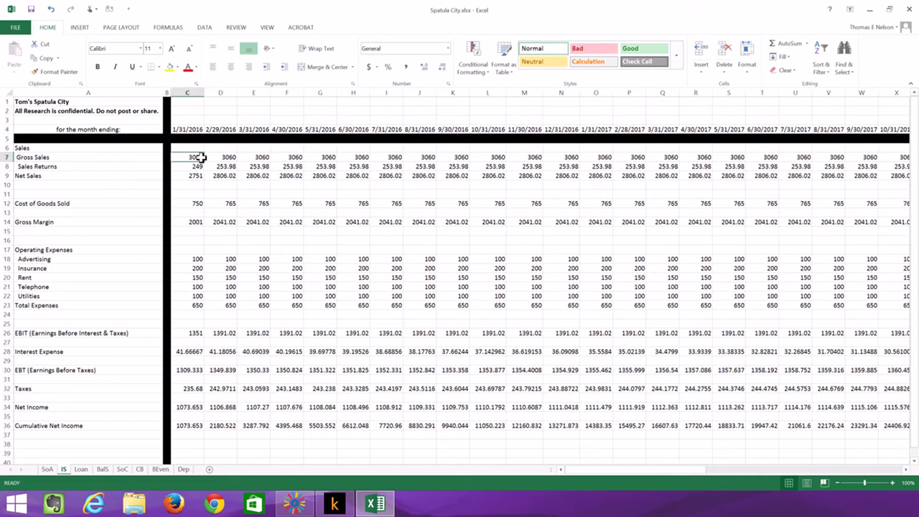
pyautogui.click(47, 469)
pyautogui.click(174, 136)
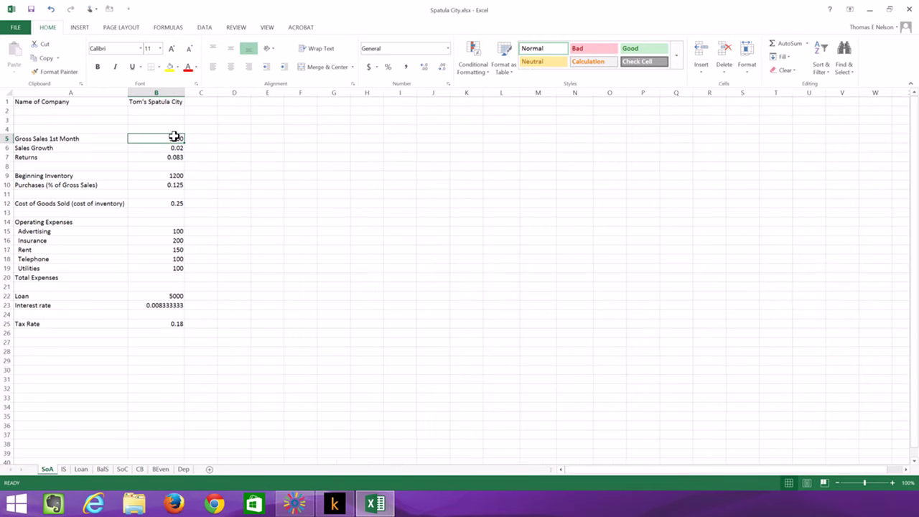
pyautogui.doubleClick(174, 136)
pyautogui.press('Return')
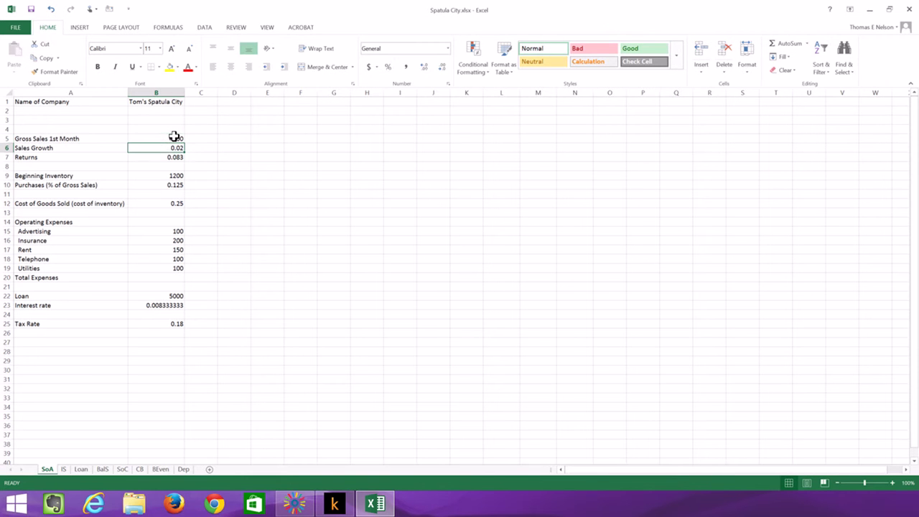
# - Review the sales growth, returns, beginning inventory and cost of goods sold assumptions on the SoA sheet
pyautogui.click(64, 143)
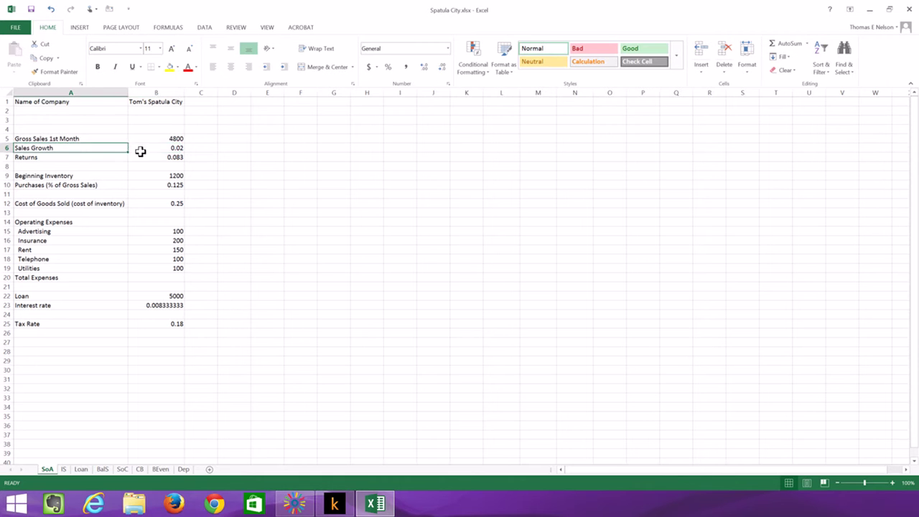
pyautogui.click(172, 151)
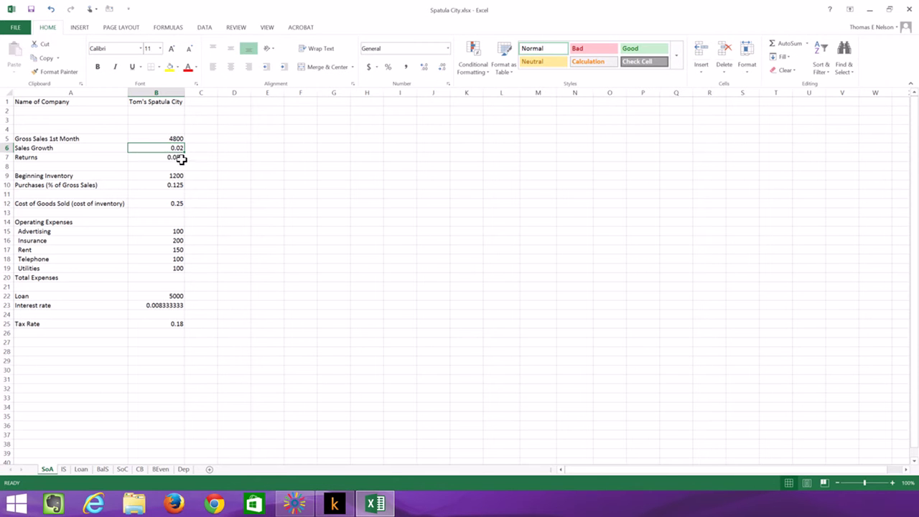
pyautogui.click(179, 157)
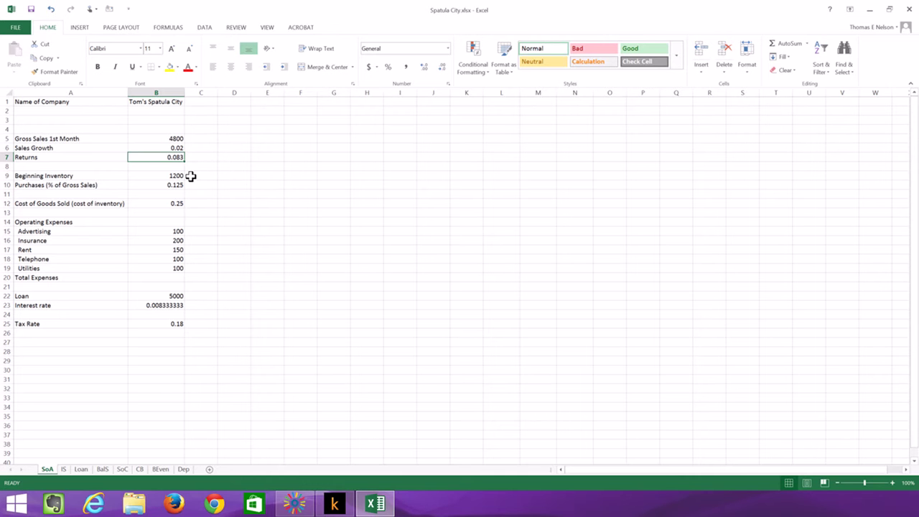
pyautogui.click(178, 177)
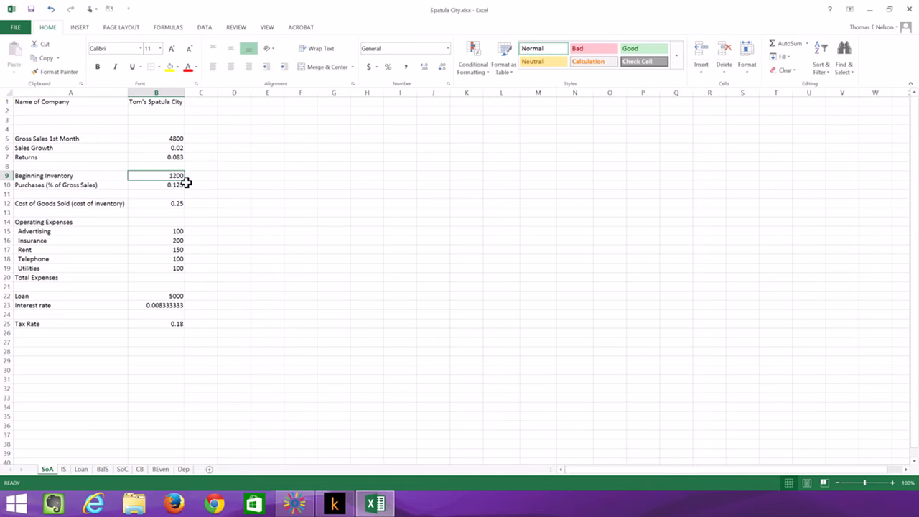
pyautogui.click(178, 203)
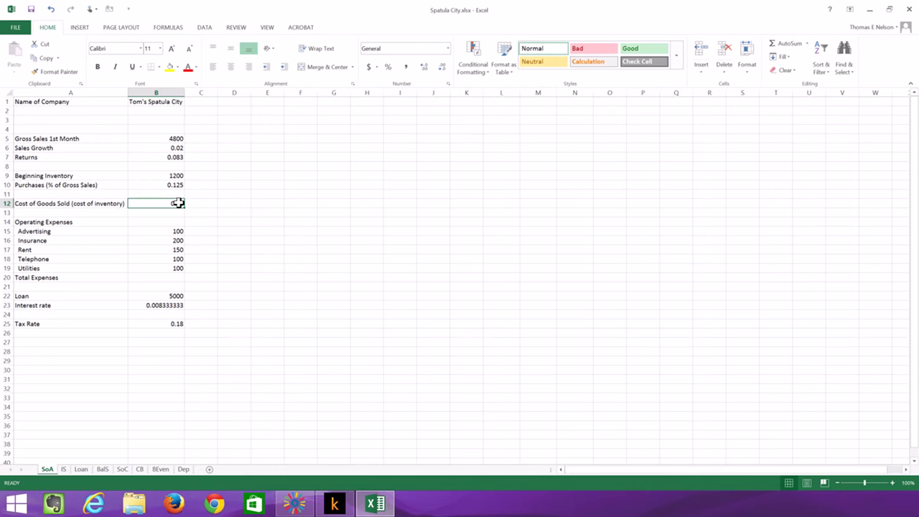
# - Review the operating expense assumptions from Advertising through Utilities and the Total Expenses cell
pyautogui.click(37, 231)
pyautogui.click(39, 240)
pyautogui.click(41, 249)
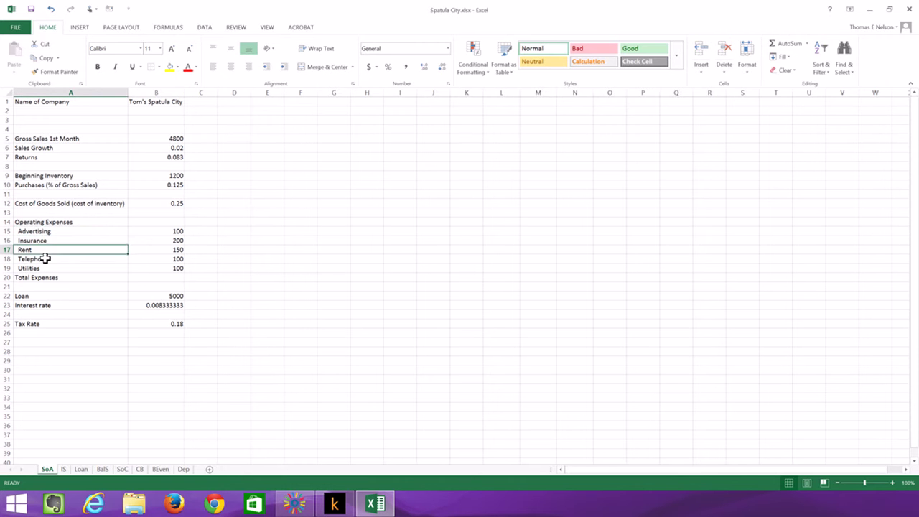
pyautogui.click(44, 258)
pyautogui.click(44, 267)
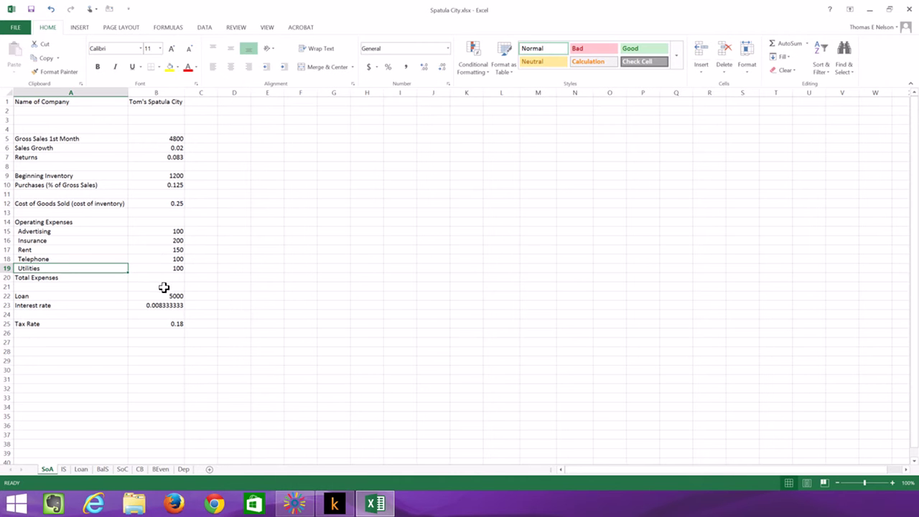
pyautogui.click(177, 277)
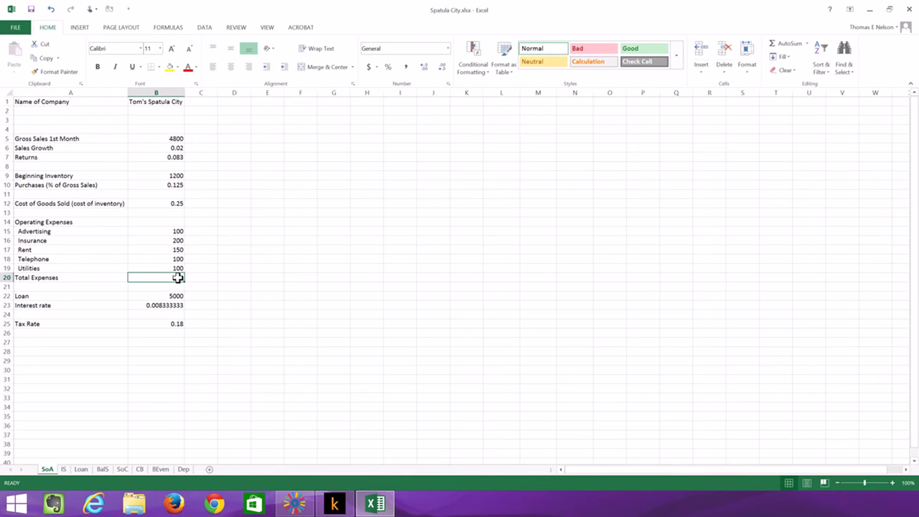
# - Examine the lower part of the income statement down to the Interest Expense row
pyautogui.click(63, 469)
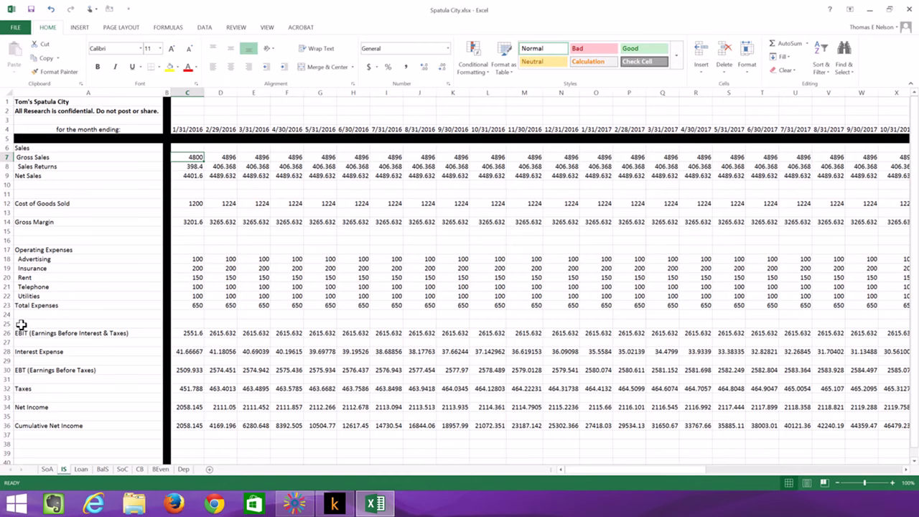
pyautogui.scroll(-2, 84, 282)
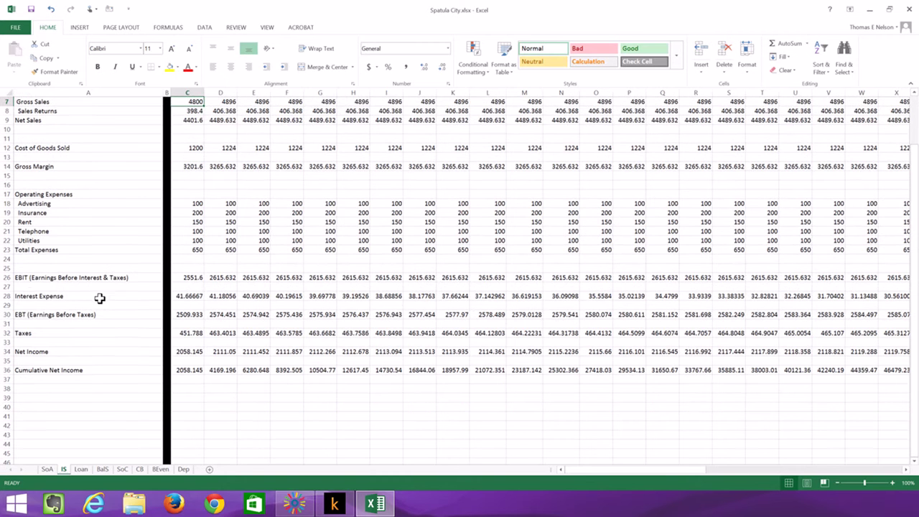
pyautogui.click(25, 295)
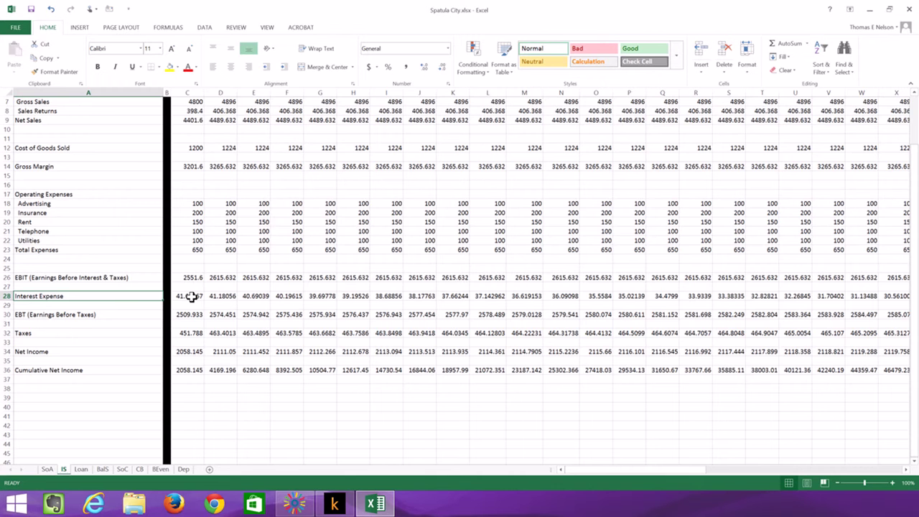
# - Clear the interest rate value in B23 of the SoA sheet and check the interest expense on the income statement
pyautogui.click(47, 469)
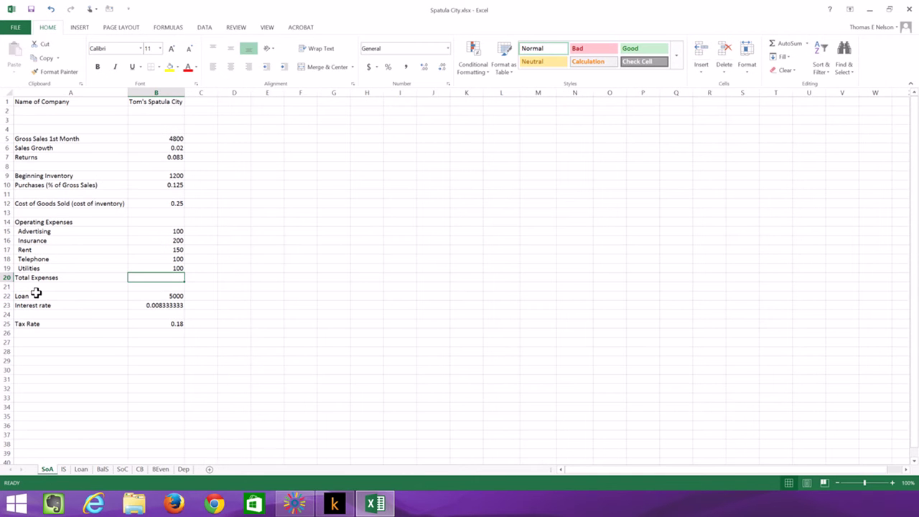
pyautogui.click(174, 305)
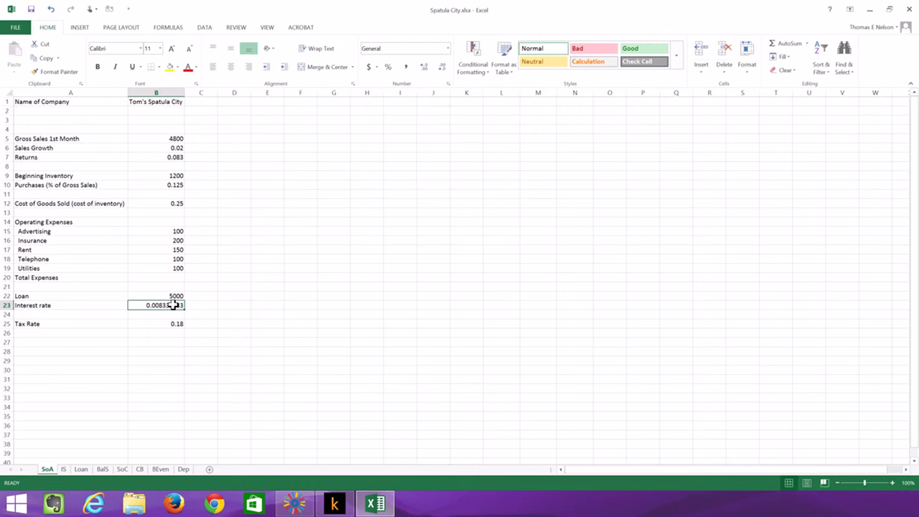
pyautogui.press('Delete')
pyautogui.press('F12')
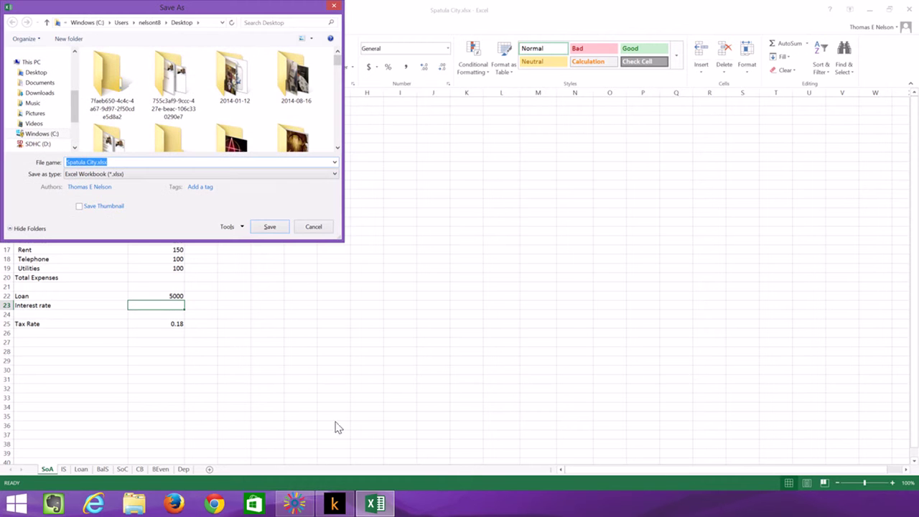
pyautogui.click(334, 6)
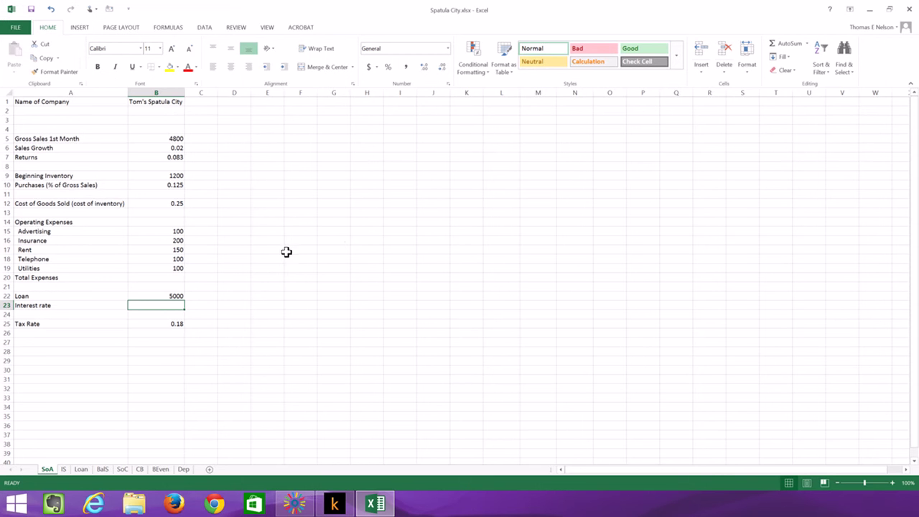
pyautogui.click(63, 469)
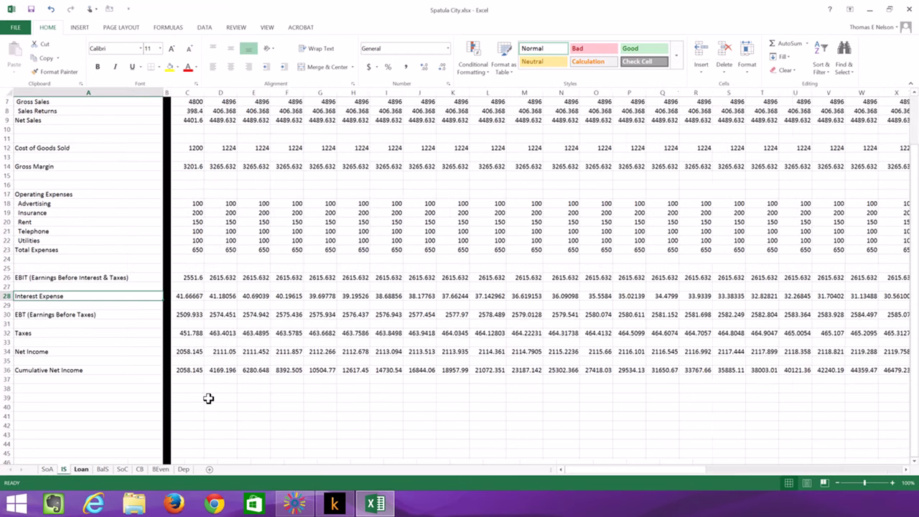
pyautogui.click(48, 469)
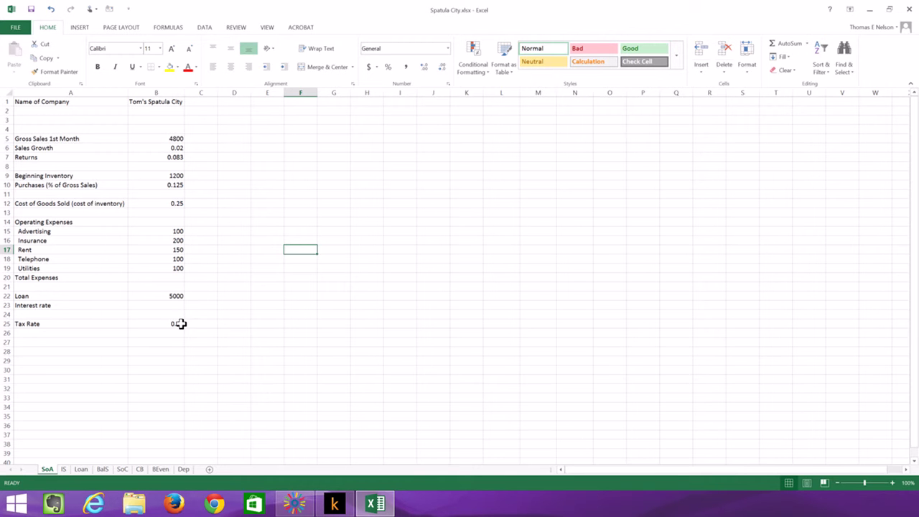
# - Inspect the interest rate formula in B4 of the Loan sheet, leaving it as it was
pyautogui.click(82, 469)
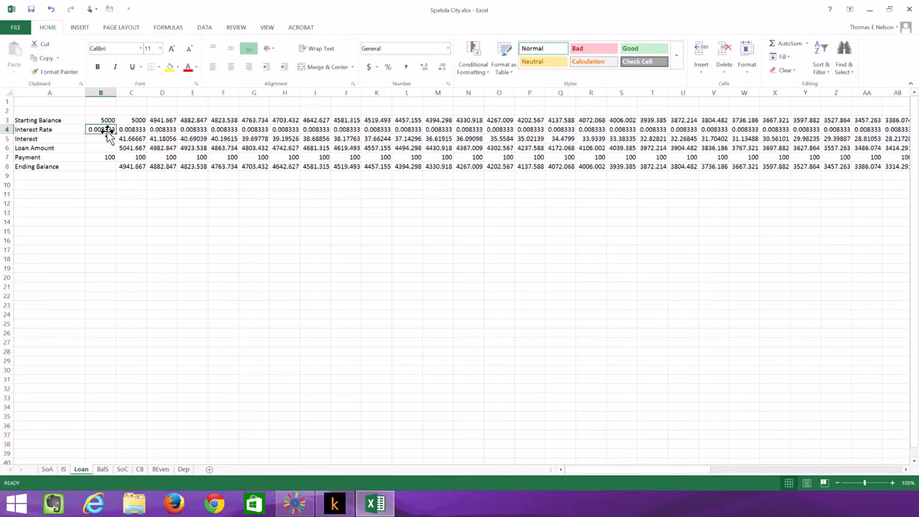
pyautogui.doubleClick(103, 129)
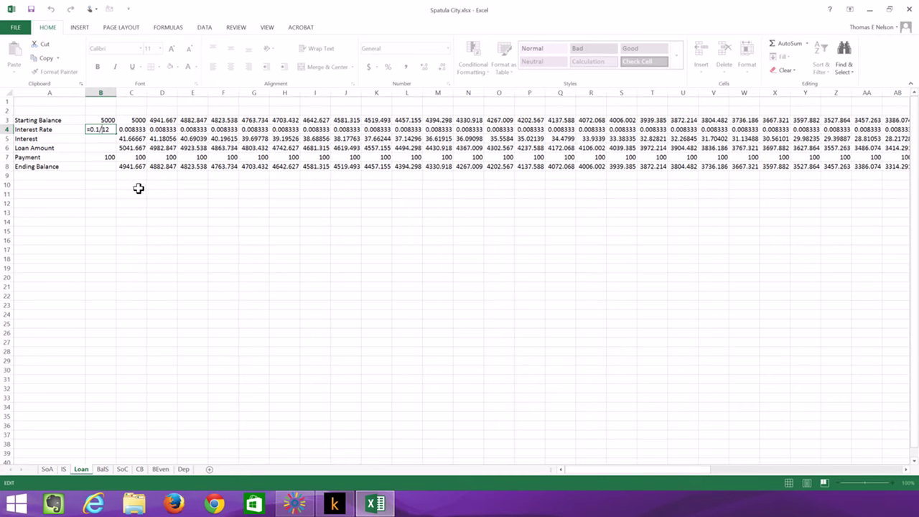
pyautogui.click(258, 257)
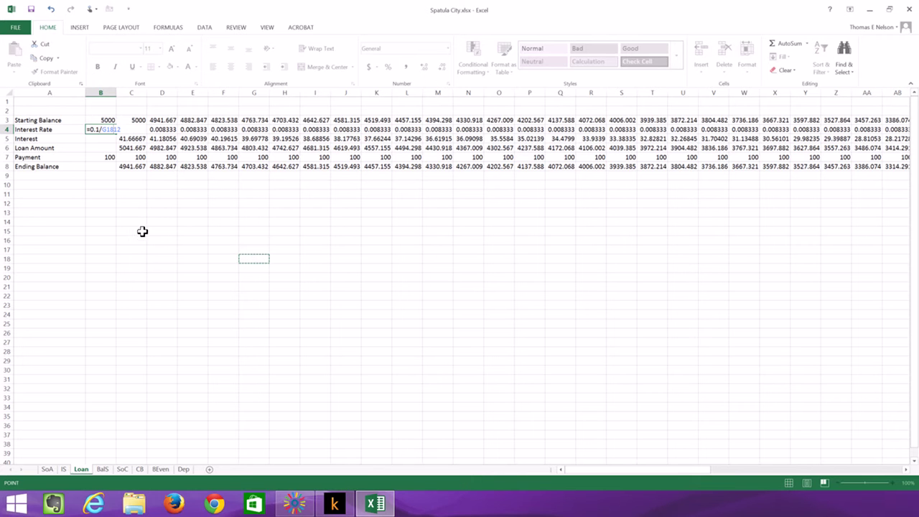
pyautogui.click(51, 10)
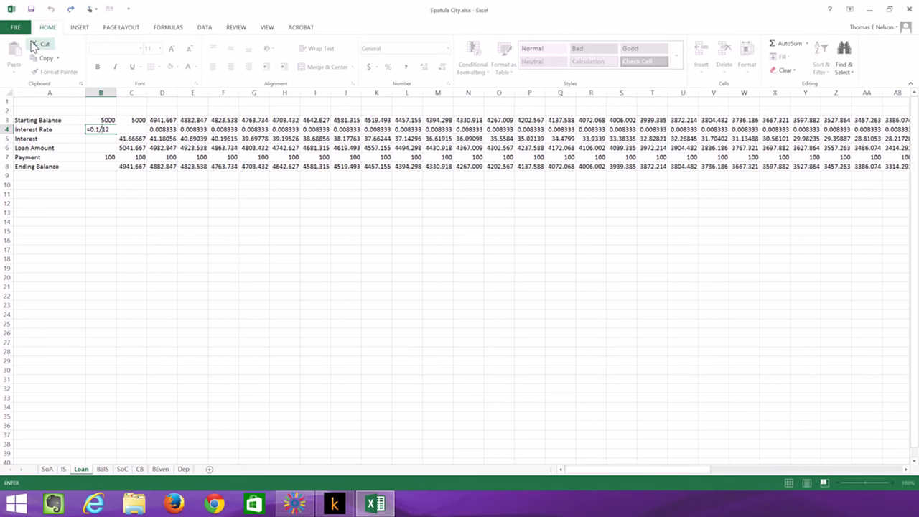
pyautogui.hotkey('ctrl', 'Return')
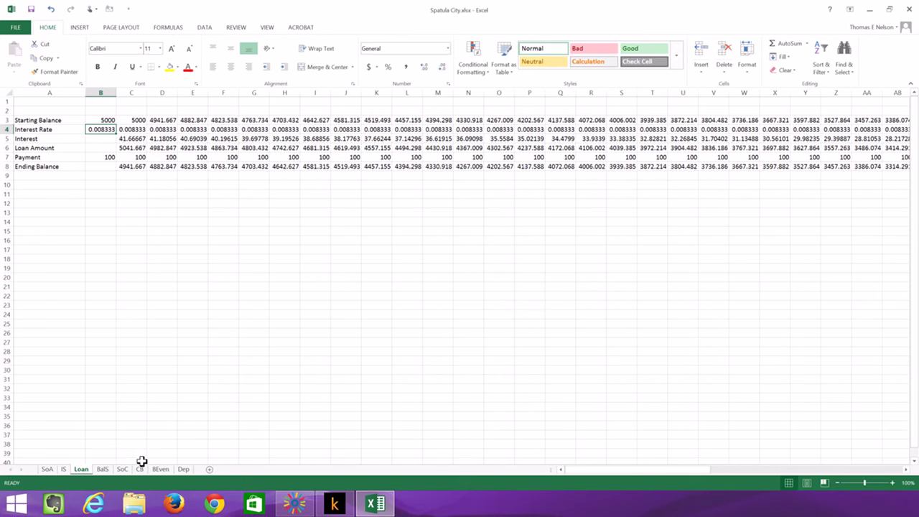
# - Inspect the January and February 2016 interest expense formulas on the income statement, undoing any stray cell references
pyautogui.click(64, 470)
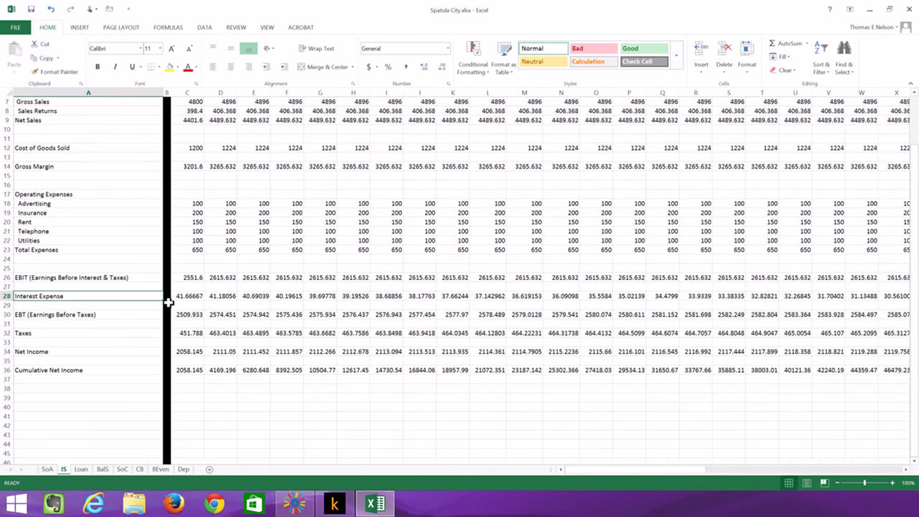
pyautogui.click(188, 295)
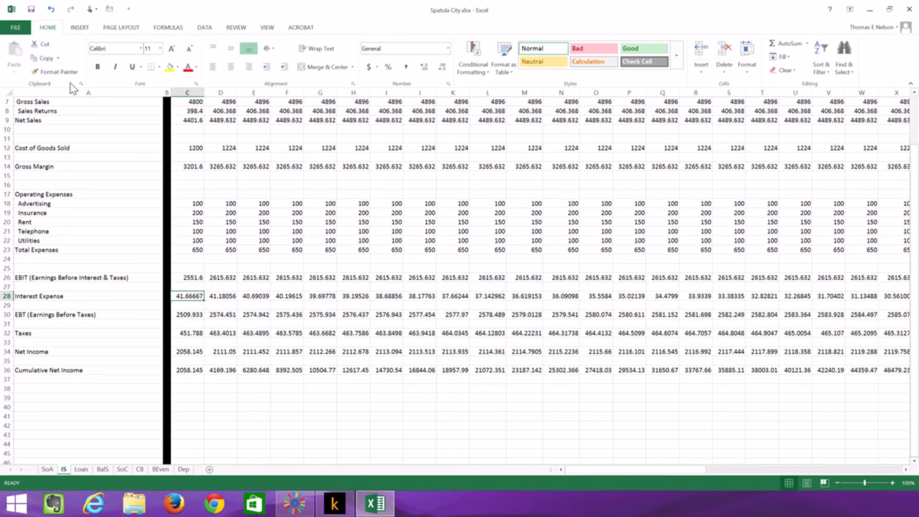
pyautogui.doubleClick(186, 296)
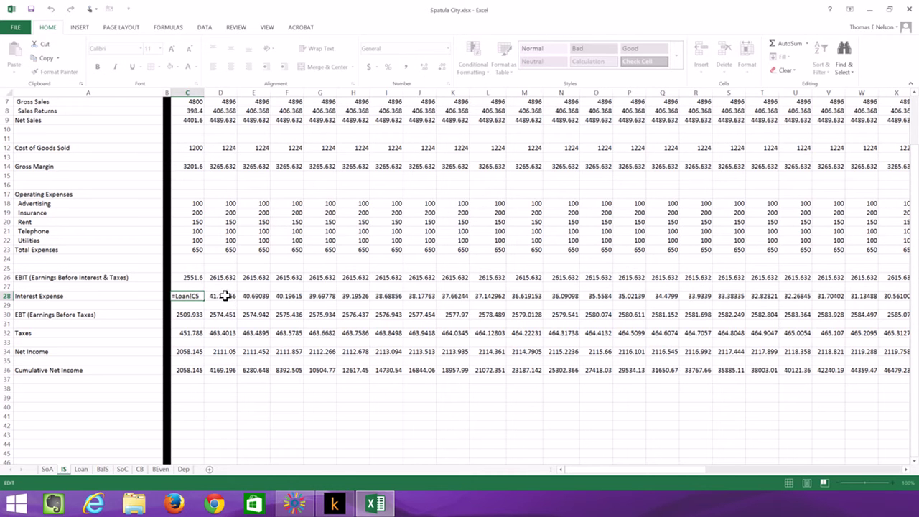
pyautogui.doubleClick(216, 295)
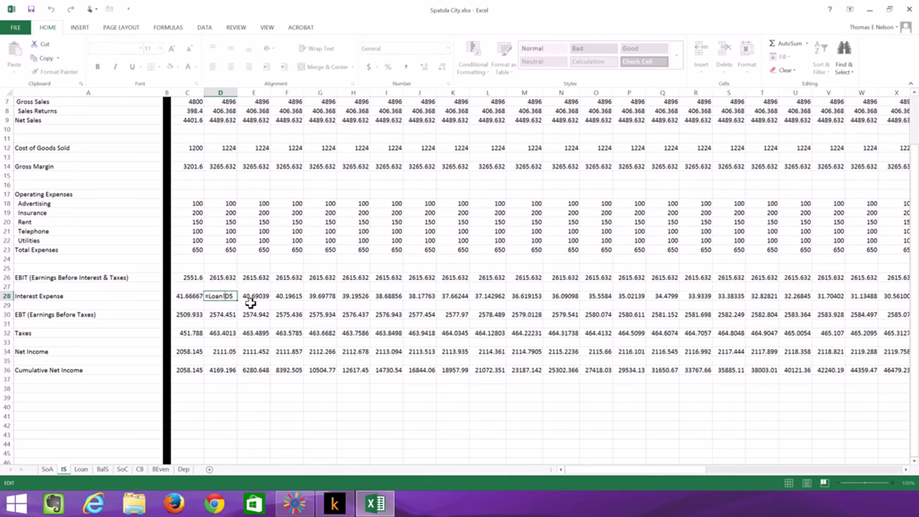
pyautogui.click(254, 296)
pyautogui.click(51, 9)
pyautogui.click(227, 407)
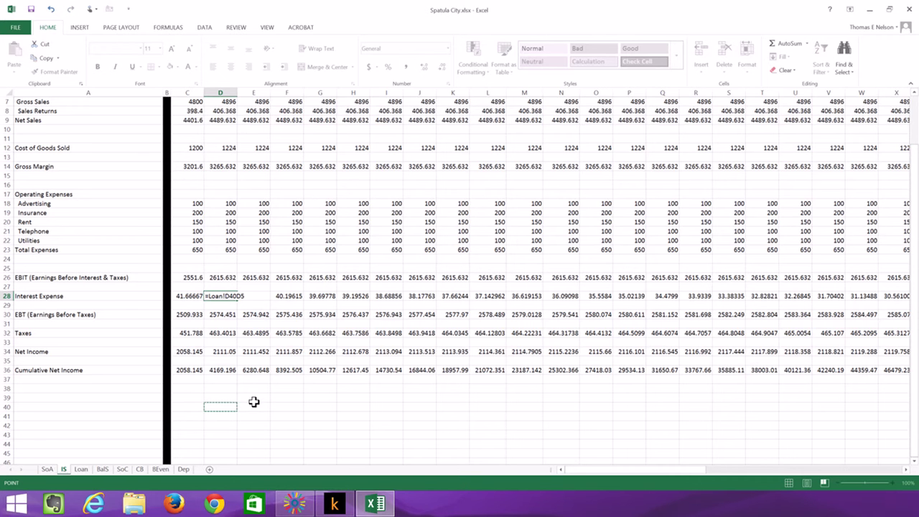
pyautogui.click(51, 10)
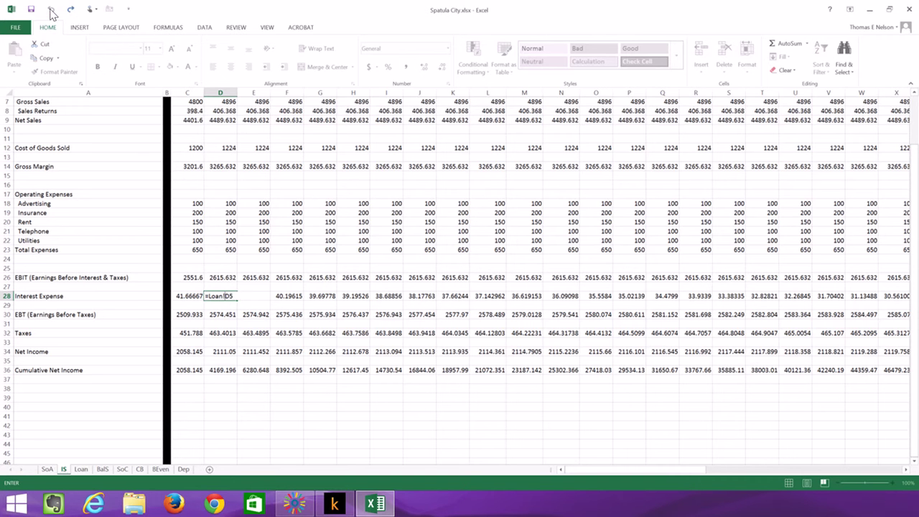
pyautogui.hotkey('ctrl', 'Return')
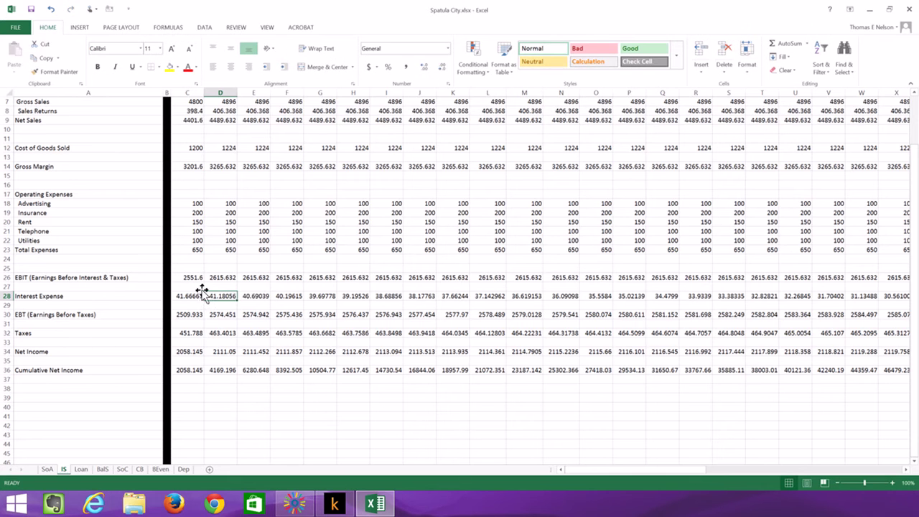
# - Inspect the March 2016 interest expense formula and compare it with the interest row on the Loan sheet
pyautogui.click(253, 296)
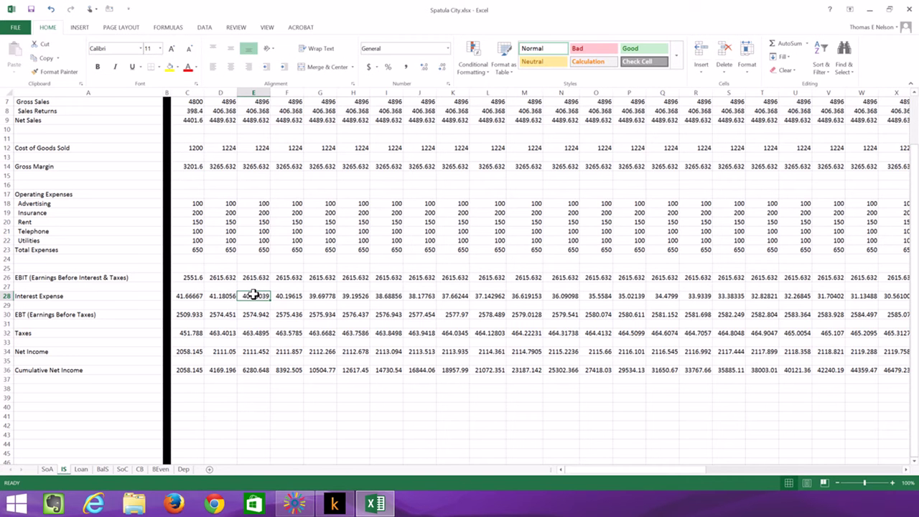
pyautogui.doubleClick(254, 296)
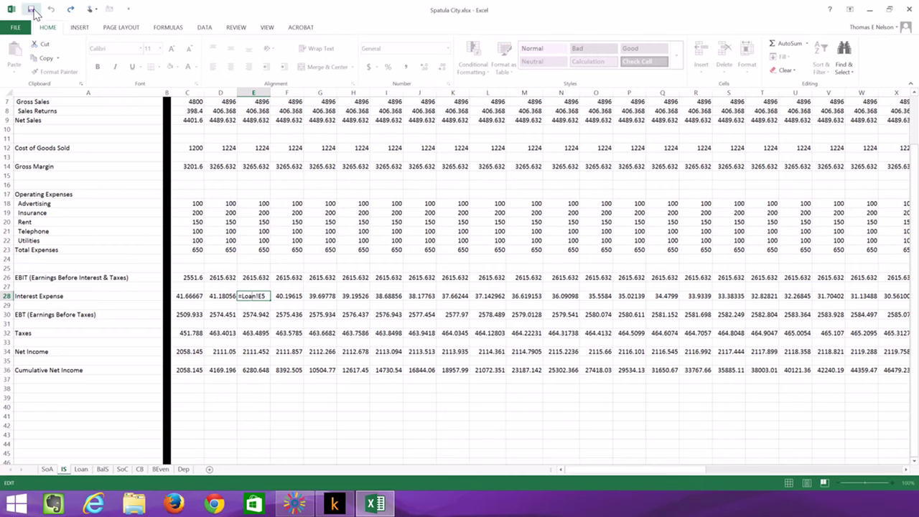
pyautogui.hotkey('ctrl', 'Return')
pyautogui.click(82, 471)
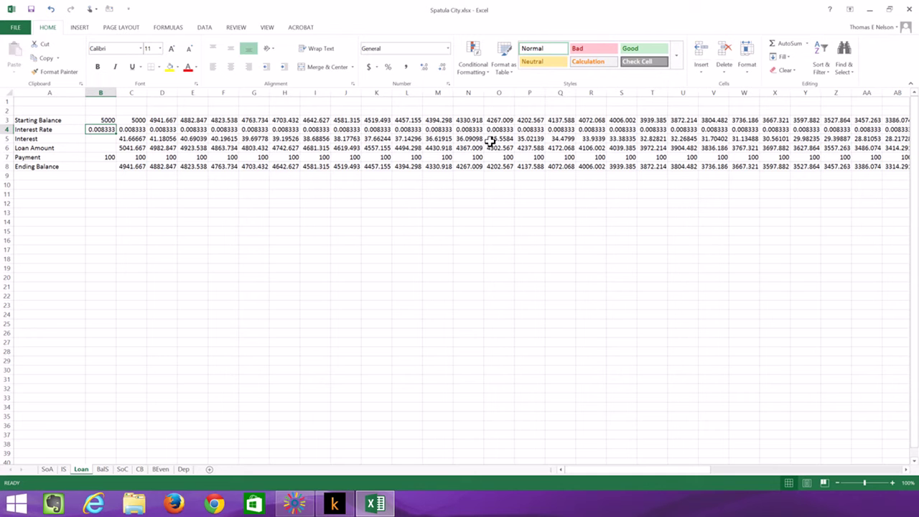
# - Inspect the February 2016 gross sales formula on the income statement and compare it with the assumptions on the SoA sheet
pyautogui.click(47, 468)
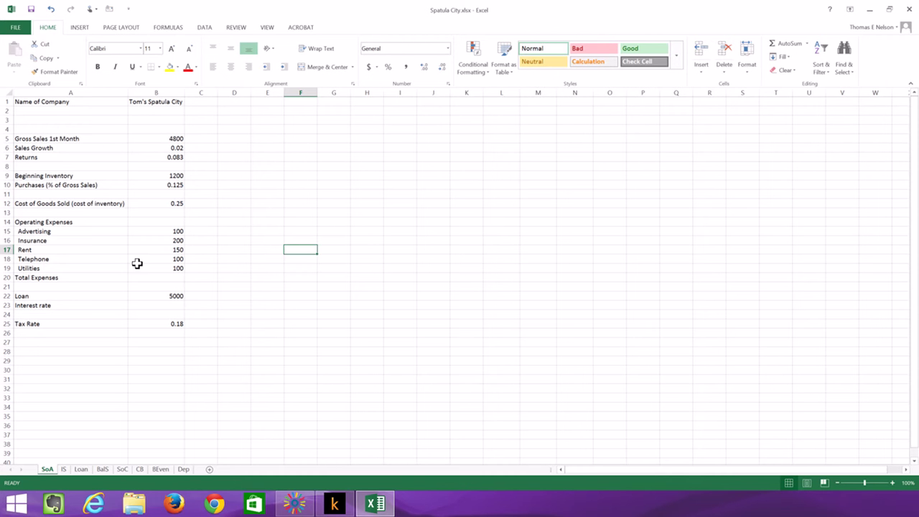
pyautogui.click(63, 469)
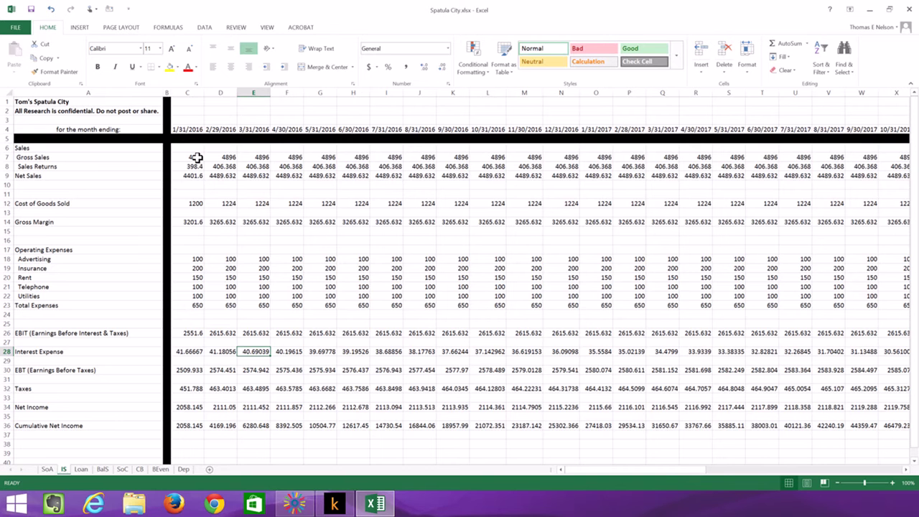
pyautogui.click(228, 156)
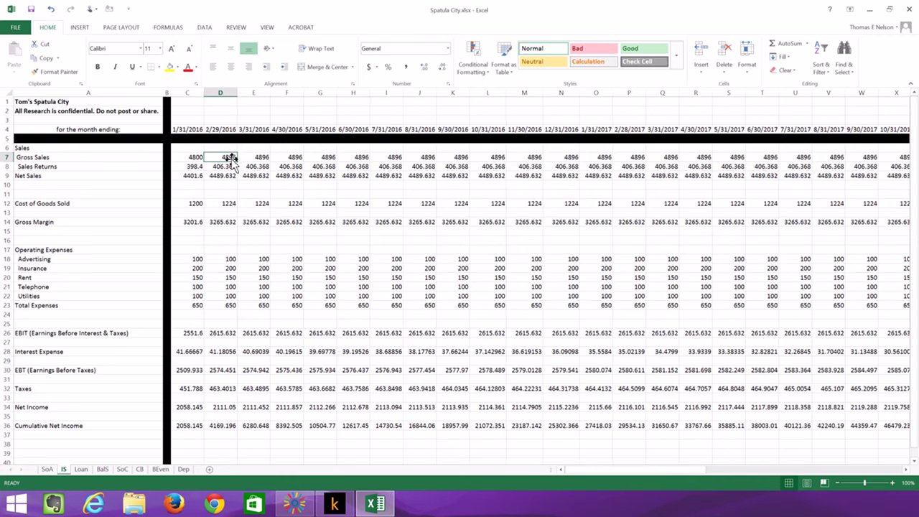
pyautogui.doubleClick(226, 156)
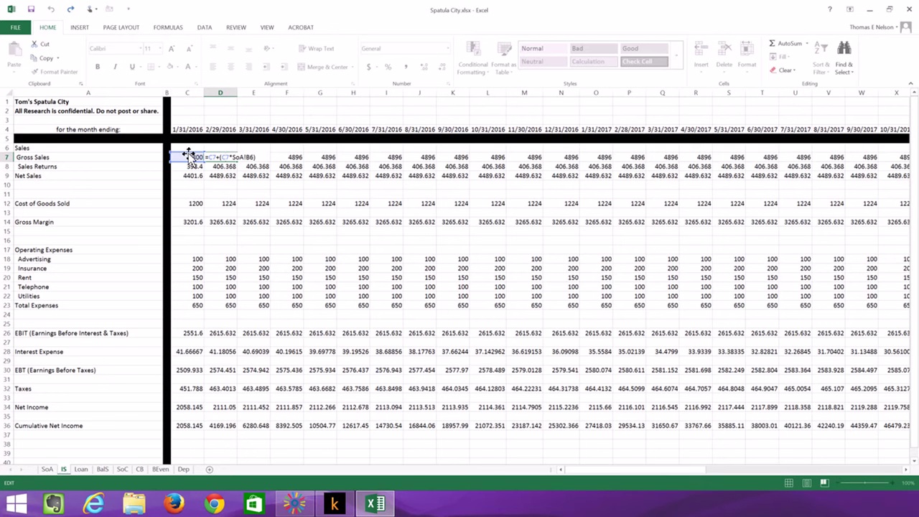
pyautogui.moveTo(221, 156); pyautogui.dragTo(231, 157)
pyautogui.hotkey('ctrl', 'Return')
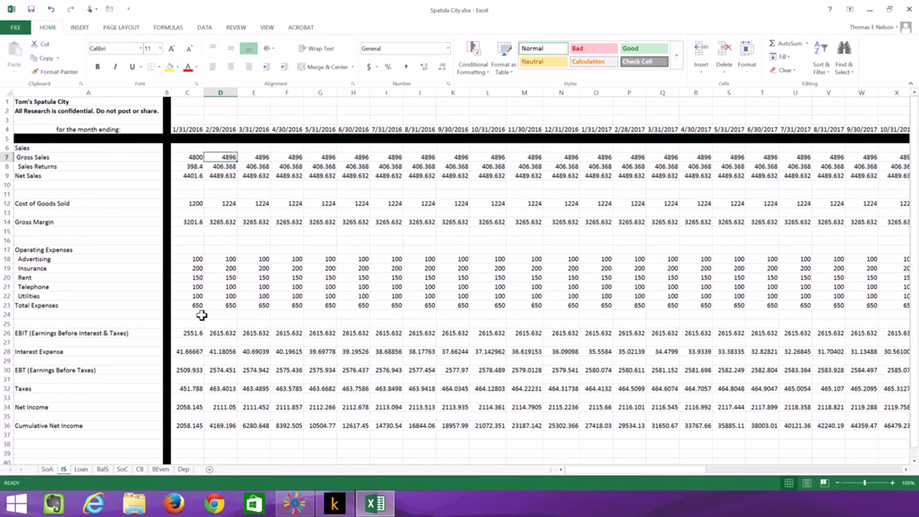
pyautogui.click(51, 469)
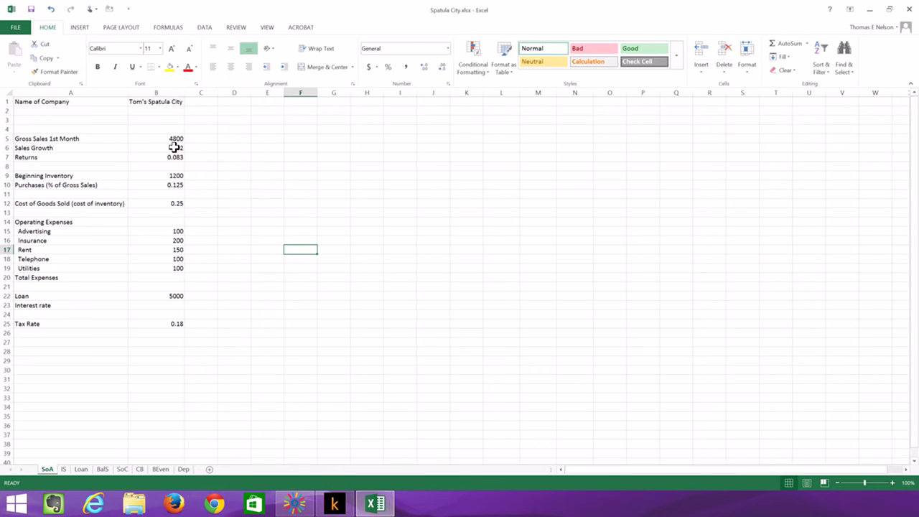
pyautogui.click(63, 469)
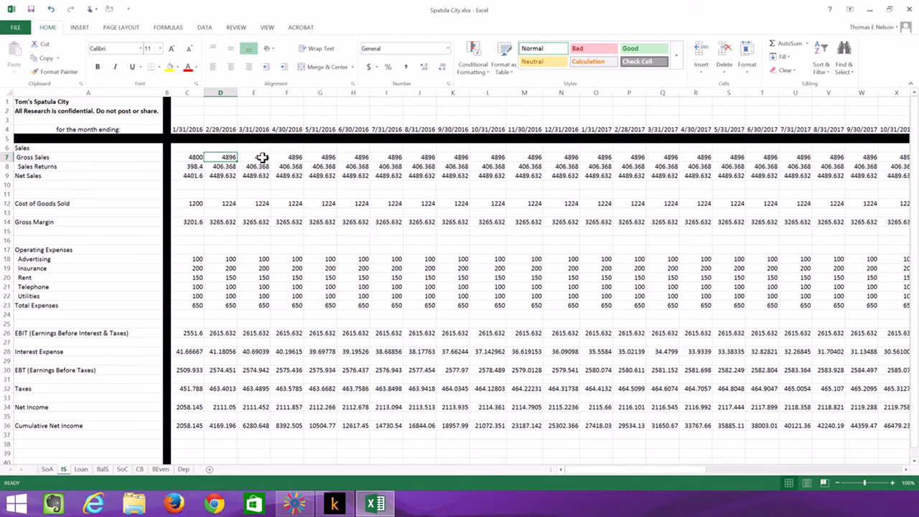
# - Inspect the March 2016 gross sales formula without changing it and check which SoA cell holds the sales growth rate
pyautogui.click(263, 157)
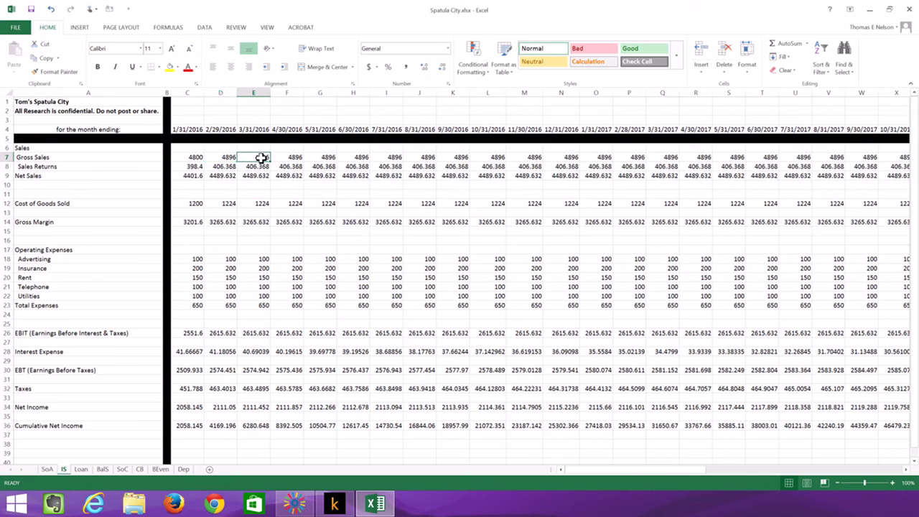
pyautogui.doubleClick(261, 157)
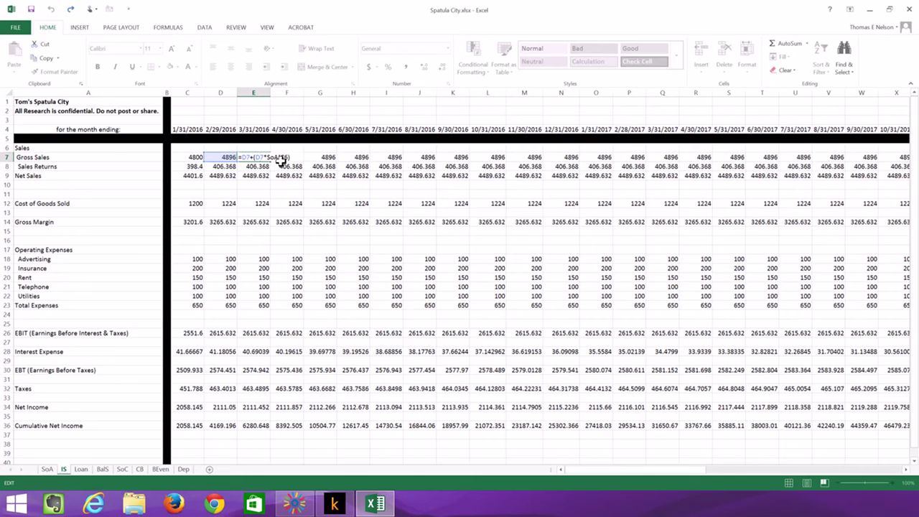
pyautogui.press('Escape')
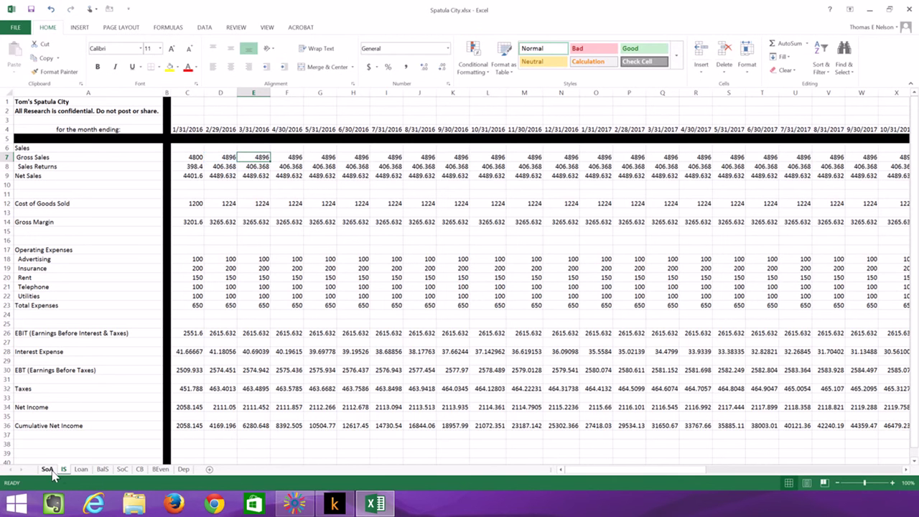
pyautogui.click(47, 469)
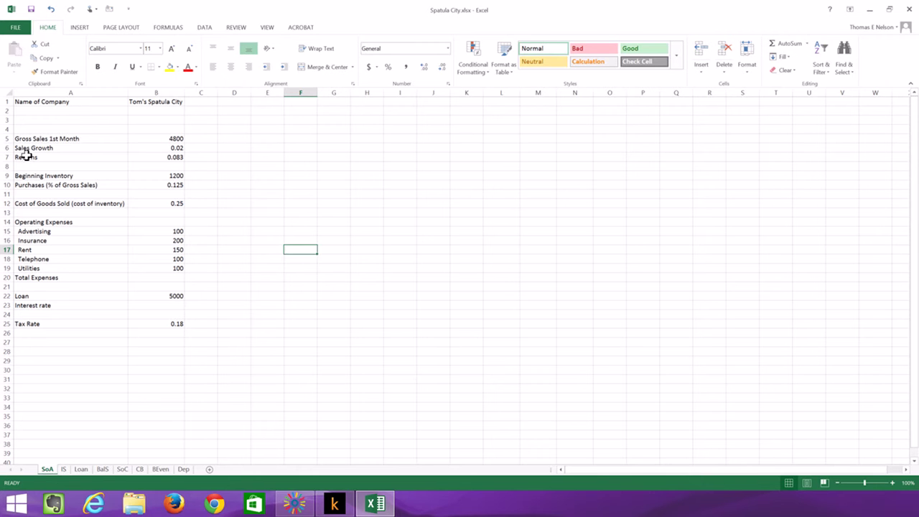
pyautogui.click(201, 149)
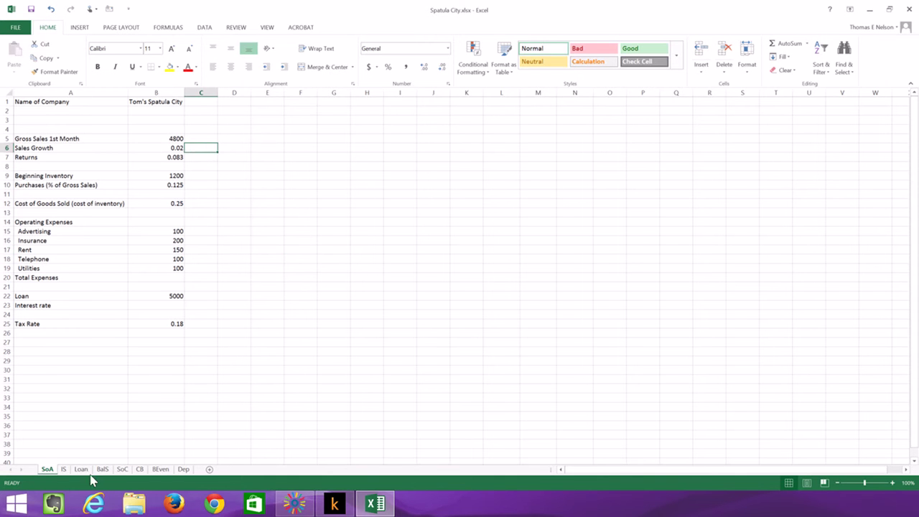
pyautogui.click(64, 471)
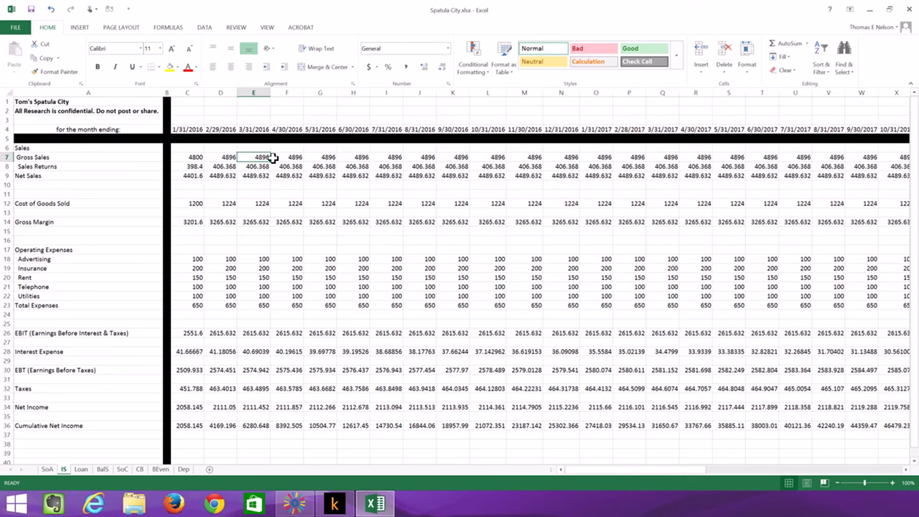
# - Anchor the sales growth reference as SoA!$B6 in the February 2016 gross sales formula and fill it across through April 2016
pyautogui.click(226, 157)
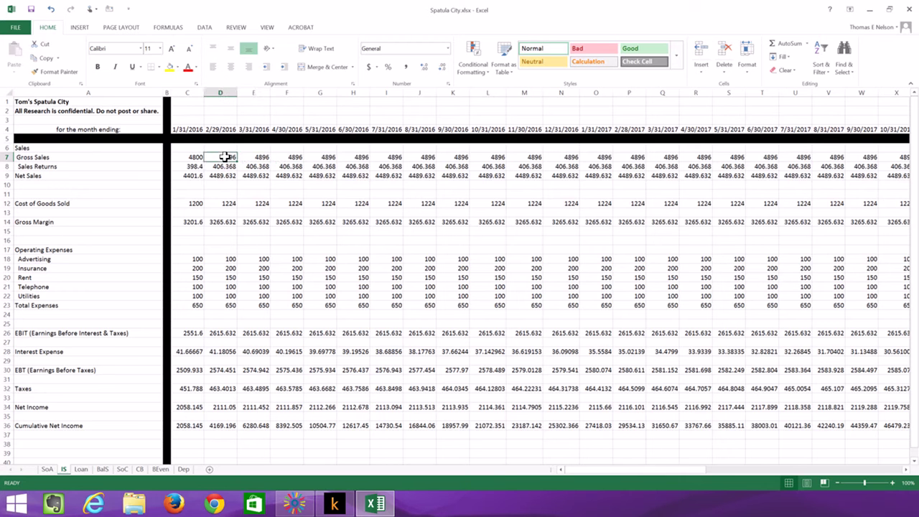
pyautogui.doubleClick(225, 156)
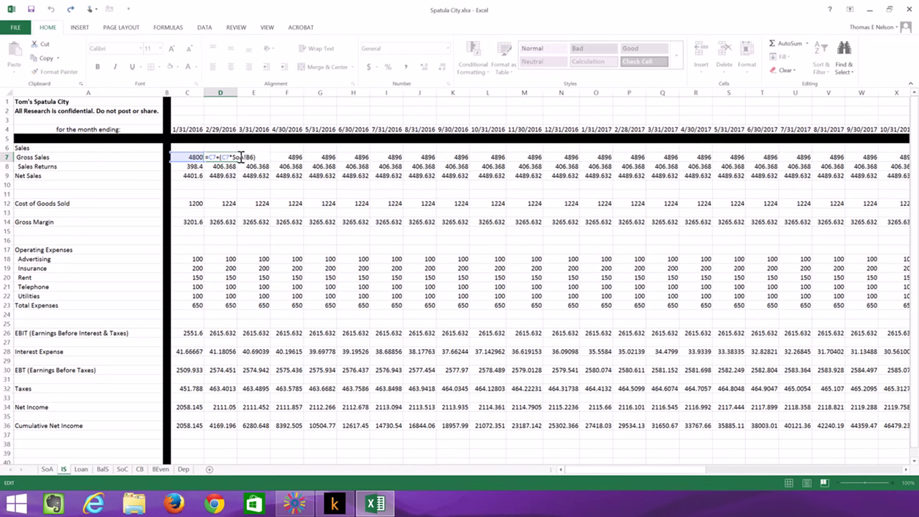
pyautogui.doubleClick(229, 156)
pyautogui.write('$')
pyautogui.press('Return')
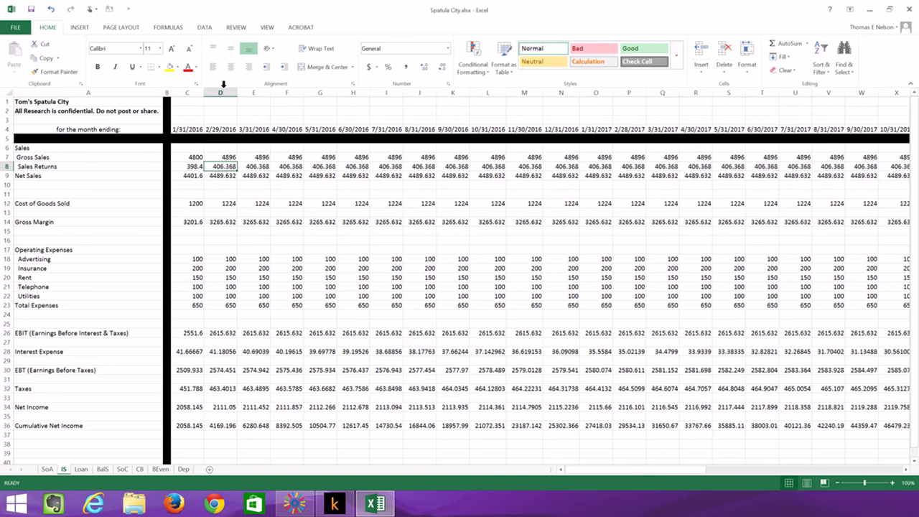
pyautogui.click(223, 156)
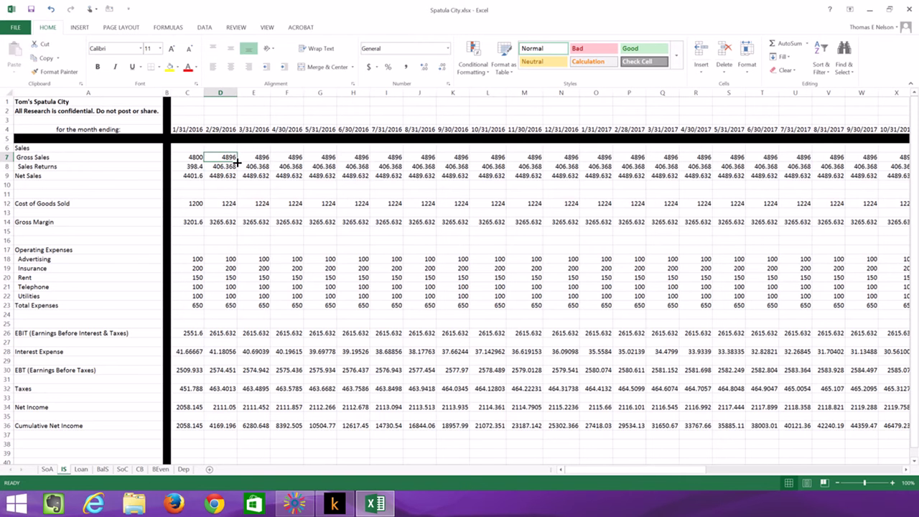
pyautogui.moveTo(237, 163); pyautogui.dragTo(300, 159)
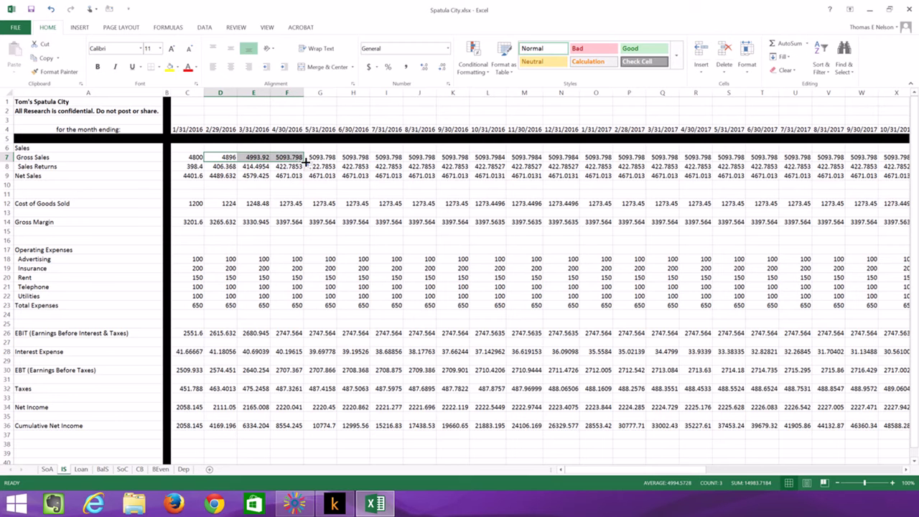
# - Examine the income statement's final months, including the December 2020 cumulative net income
pyautogui.click(642, 472)
pyautogui.moveTo(642, 472)
pyautogui.mouseDown()
pyautogui.moveTo(761, 494)
pyautogui.moveTo(856, 497)
pyautogui.moveTo(861, 473)
pyautogui.mouseUp()
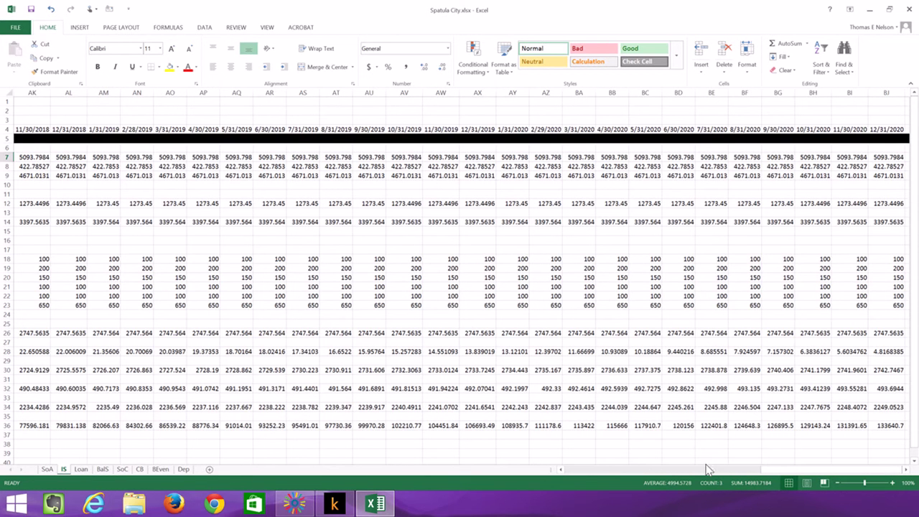
pyautogui.click(774, 472)
pyautogui.moveTo(774, 472); pyautogui.dragTo(574, 473)
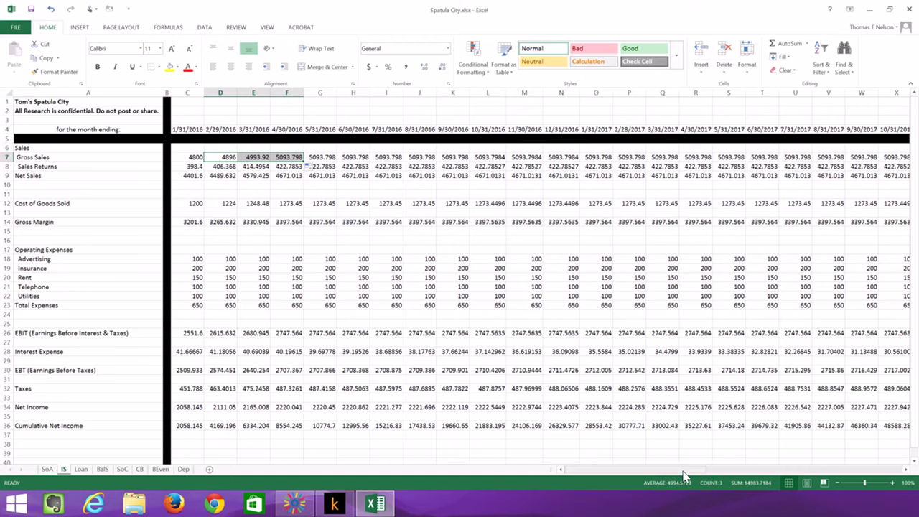
pyautogui.moveTo(683, 470); pyautogui.dragTo(898, 486)
pyautogui.click(889, 425)
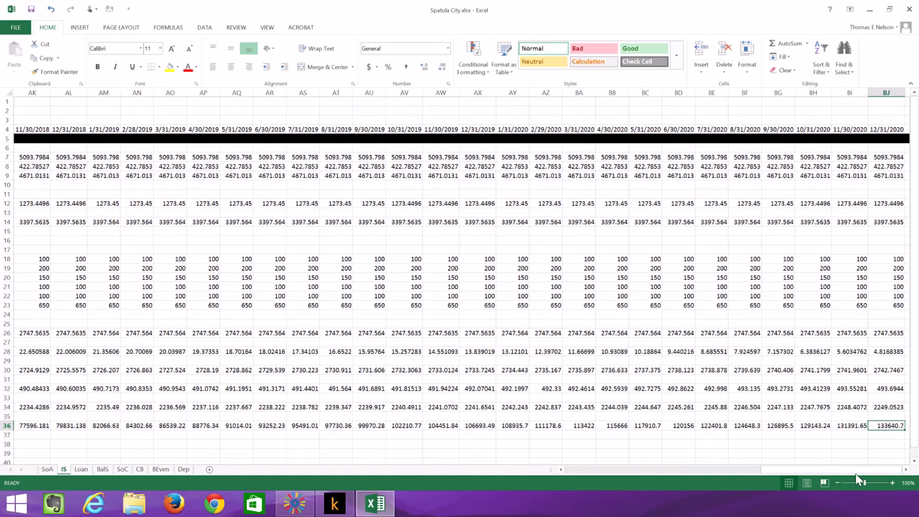
pyautogui.moveTo(854, 472); pyautogui.dragTo(622, 471)
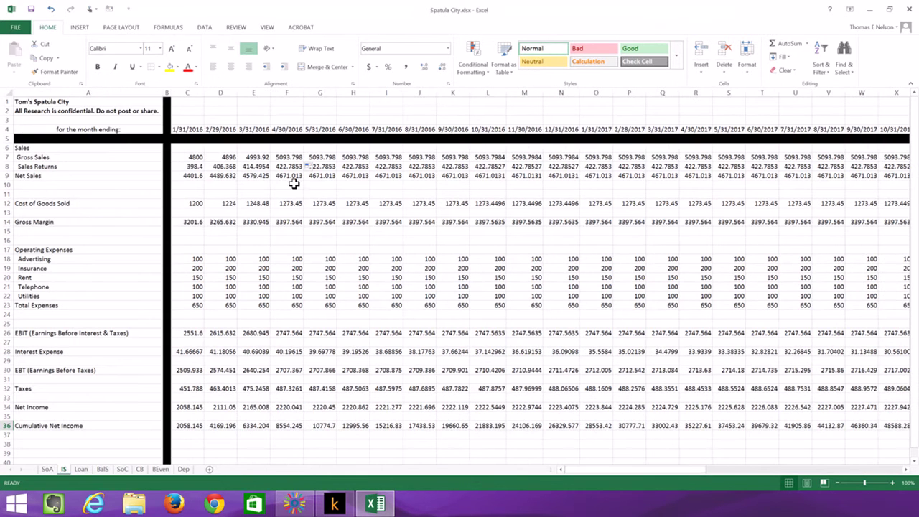
# - Fill the March 2016 gross sales formula across the row through December 2020
pyautogui.click(265, 156)
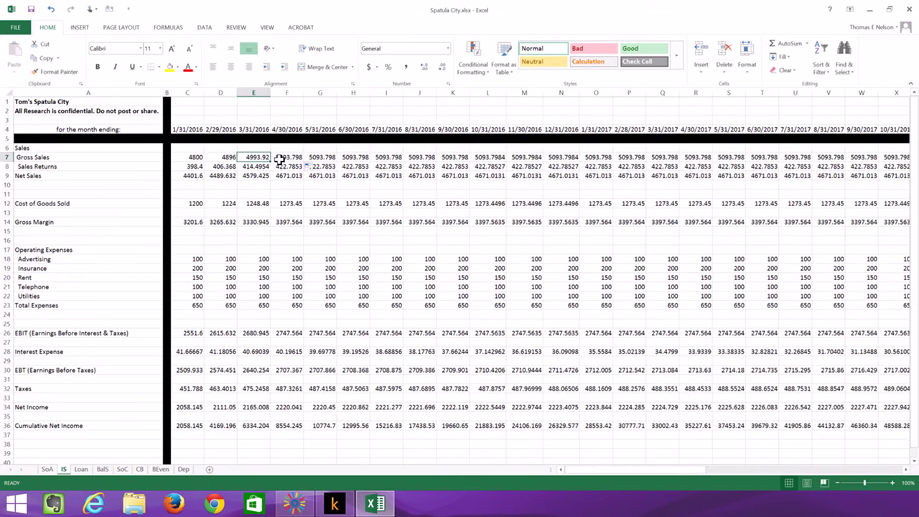
pyautogui.moveTo(271, 161); pyautogui.dragTo(867, 162)
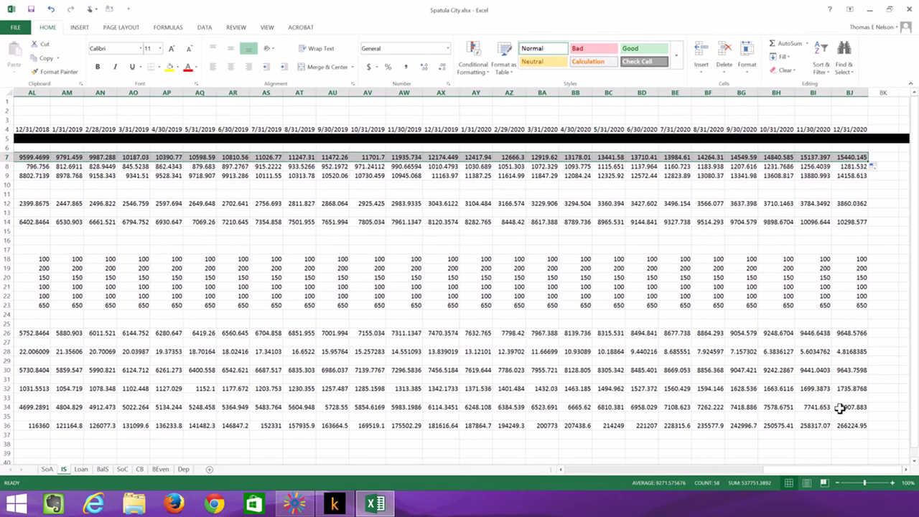
pyautogui.moveTo(838, 472); pyautogui.dragTo(607, 479)
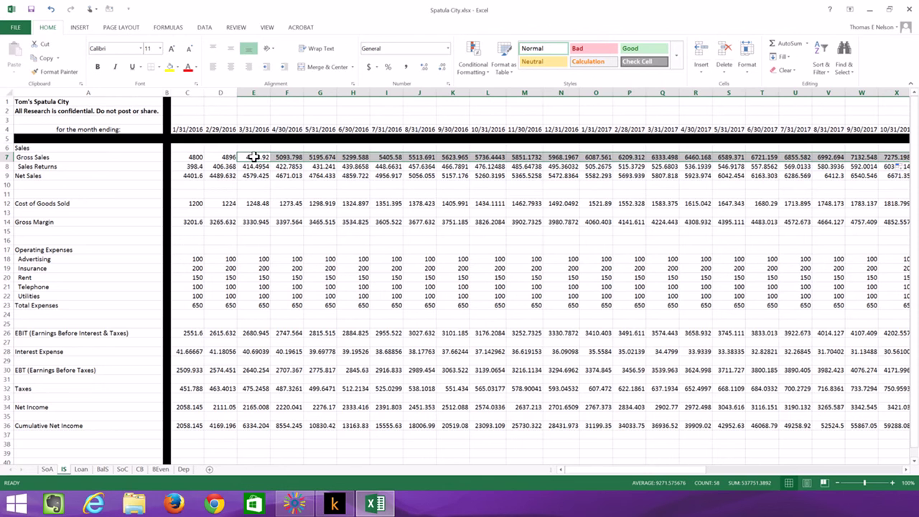
# - Inspect the March 2016 gross sales formula, undoing the stray D13 reference
pyautogui.click(252, 157)
pyautogui.doubleClick(251, 157)
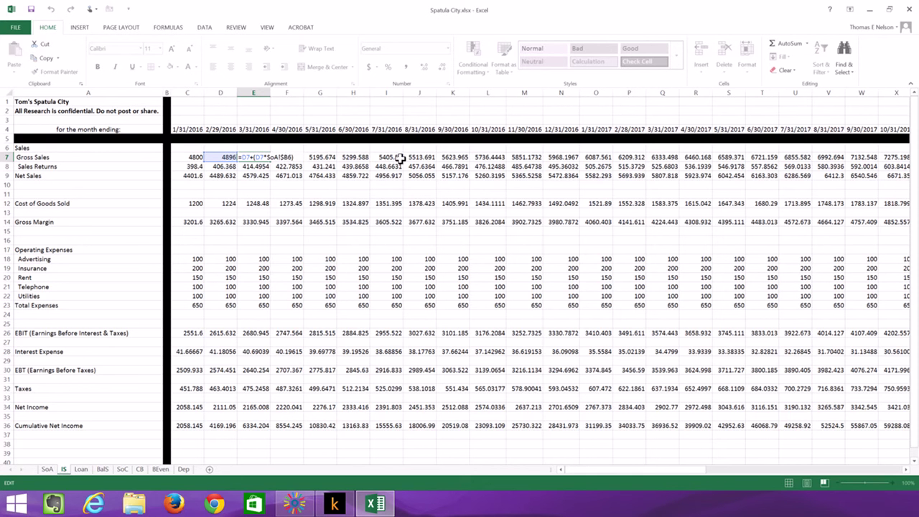
pyautogui.click(224, 213)
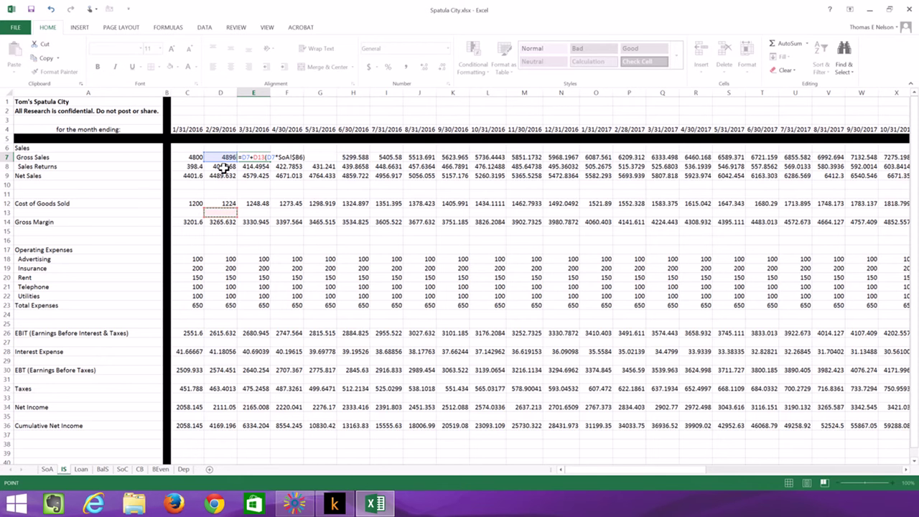
pyautogui.click(51, 10)
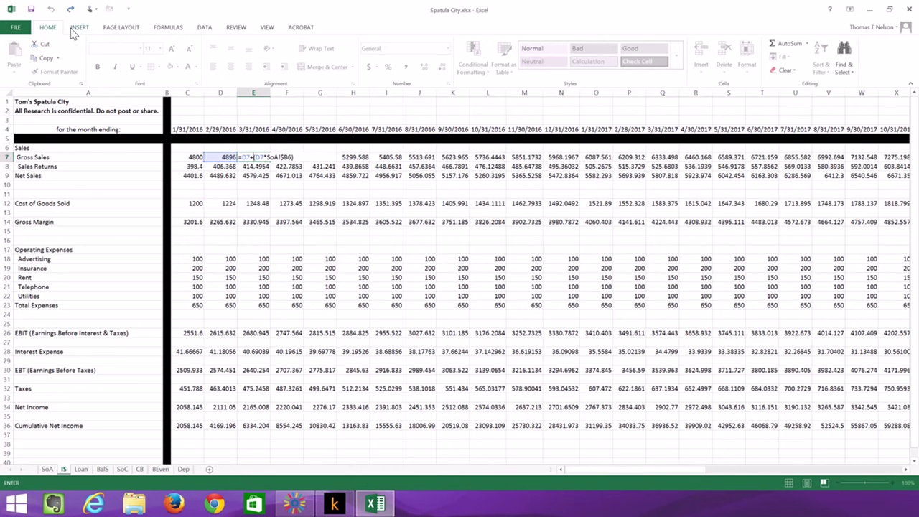
pyautogui.hotkey('ctrl', 'Return')
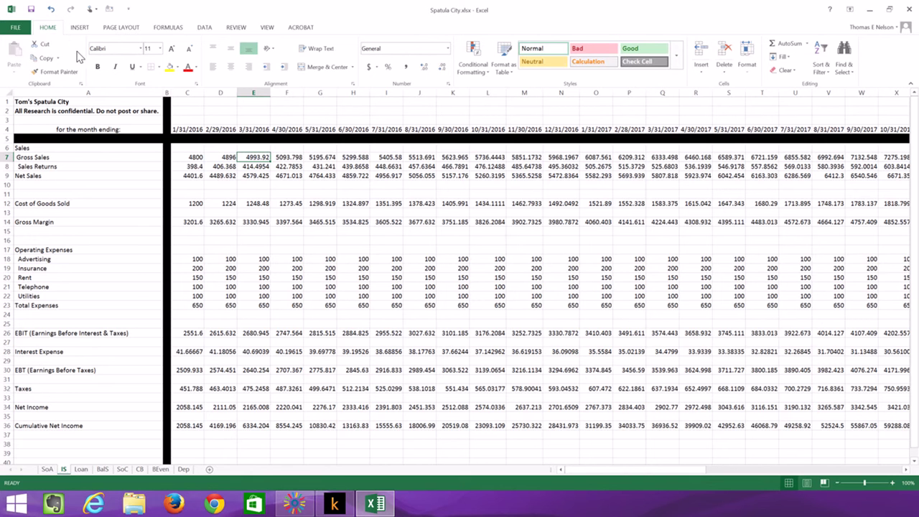
# - Inspect the January 2016 sales returns formula and check the returns rate in B7 of the SoA sheet that it references
pyautogui.click(224, 166)
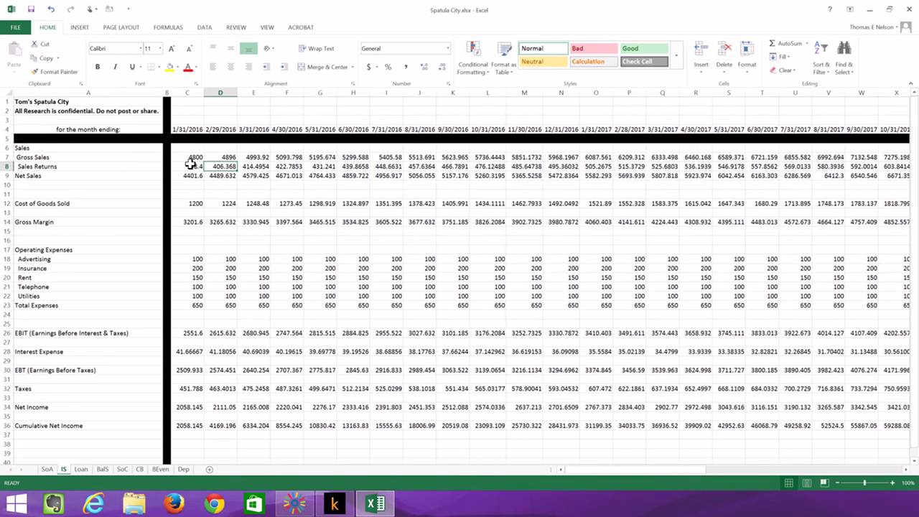
pyautogui.click(190, 165)
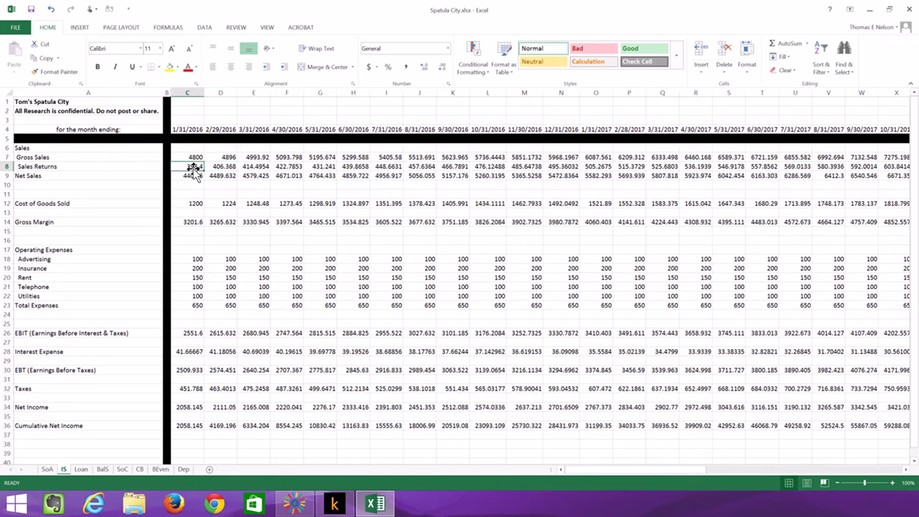
pyautogui.press('F2')
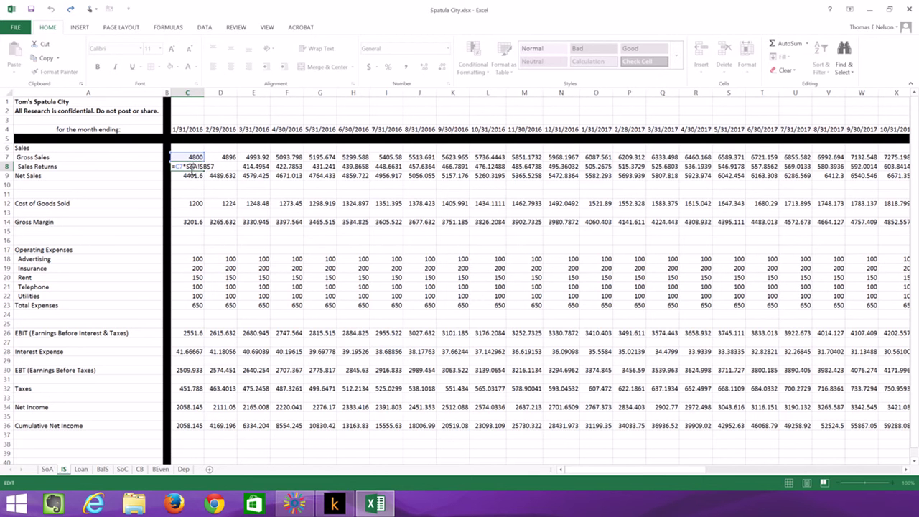
pyautogui.press('Return')
pyautogui.click(47, 468)
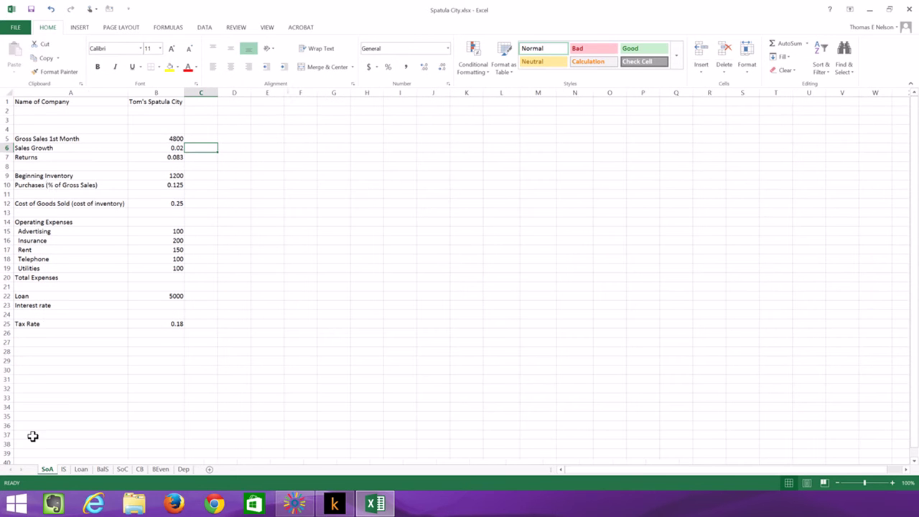
pyautogui.click(174, 159)
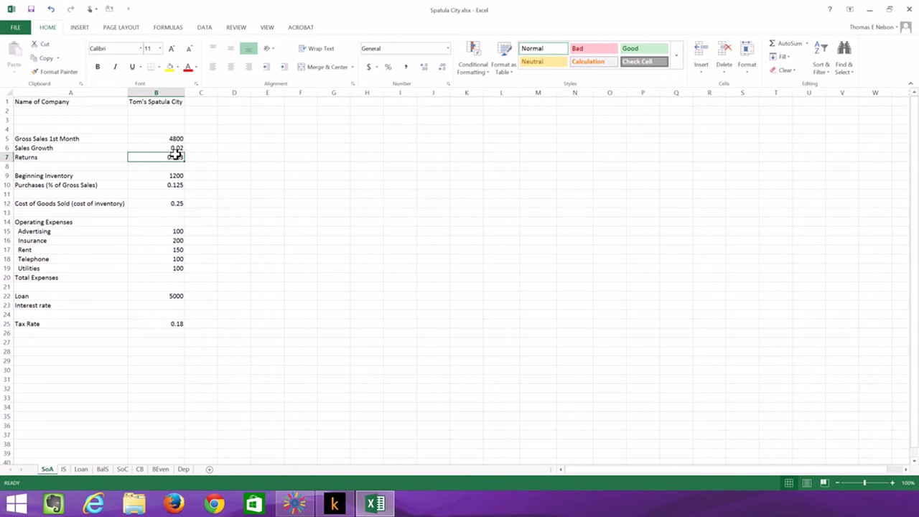
pyautogui.click(63, 469)
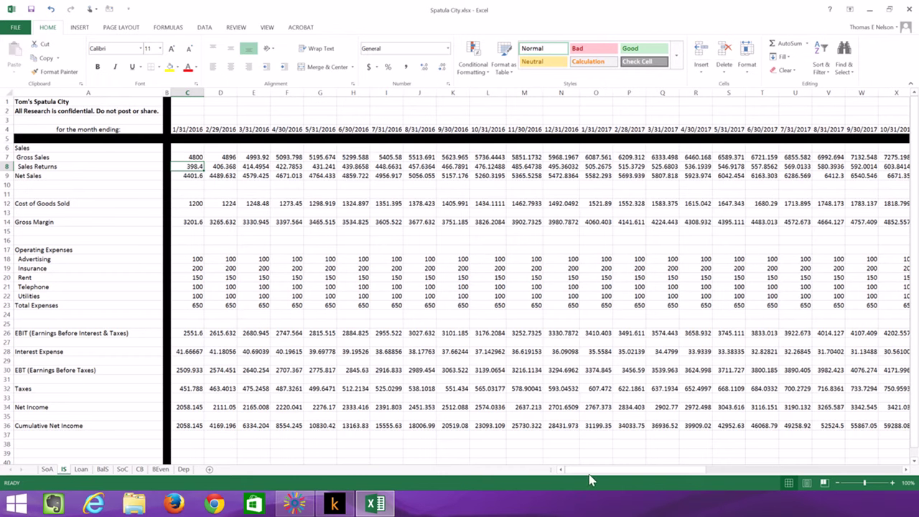
# - Examine the sales returns through December 2020 in the income statement's last column
pyautogui.moveTo(588, 479); pyautogui.dragTo(854, 479)
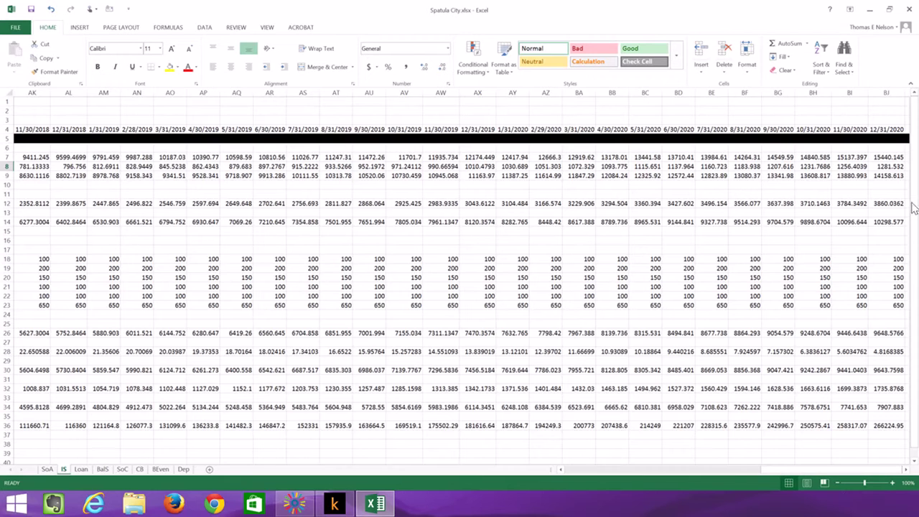
pyautogui.click(887, 166)
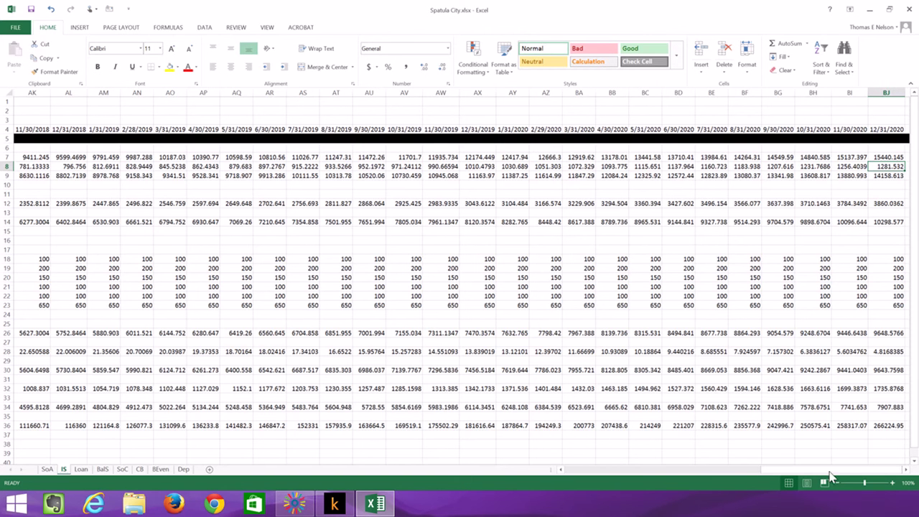
pyautogui.moveTo(833, 475); pyautogui.dragTo(574, 471)
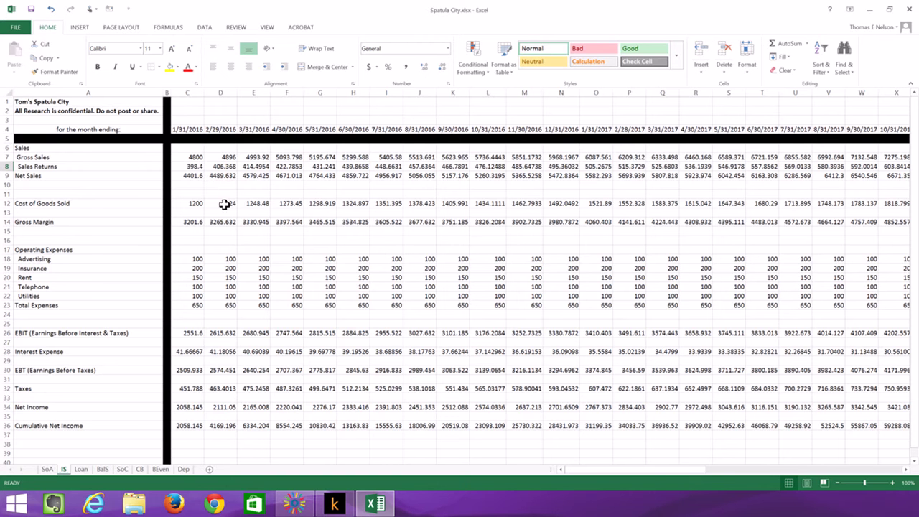
# - Inspect the January 2016 net sales formula on the income statement
pyautogui.click(189, 175)
pyautogui.doubleClick(193, 179)
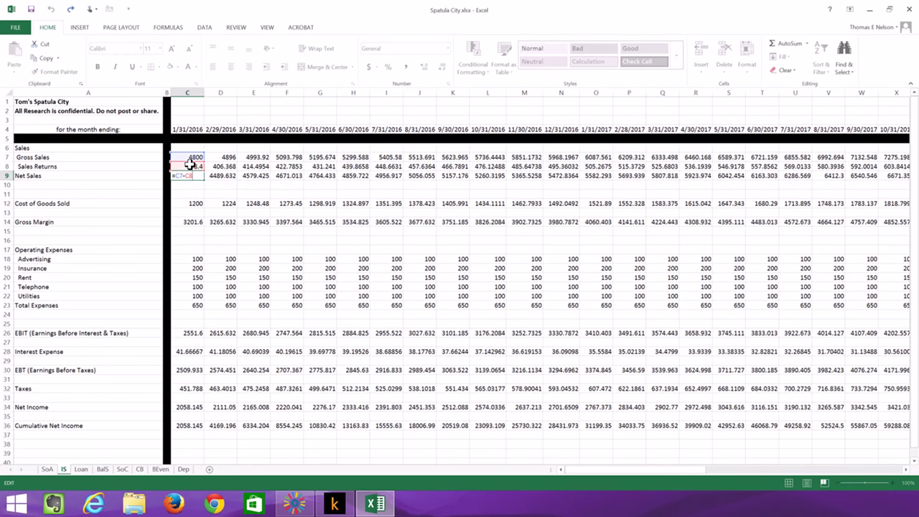
pyautogui.press('Escape')
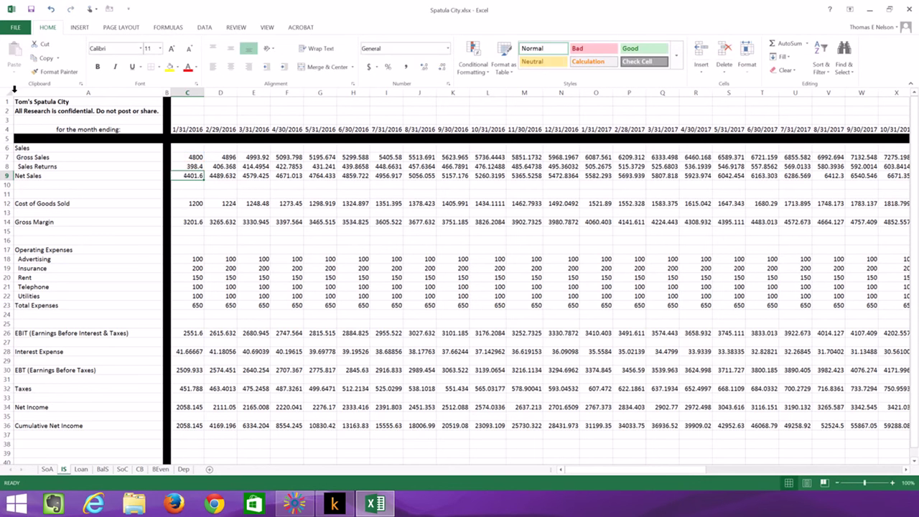
# - Inspect the January and February 2016 cost of goods sold formulas and their references to gross sales and B12 of the SoA sheet
pyautogui.click(195, 203)
pyautogui.doubleClick(195, 204)
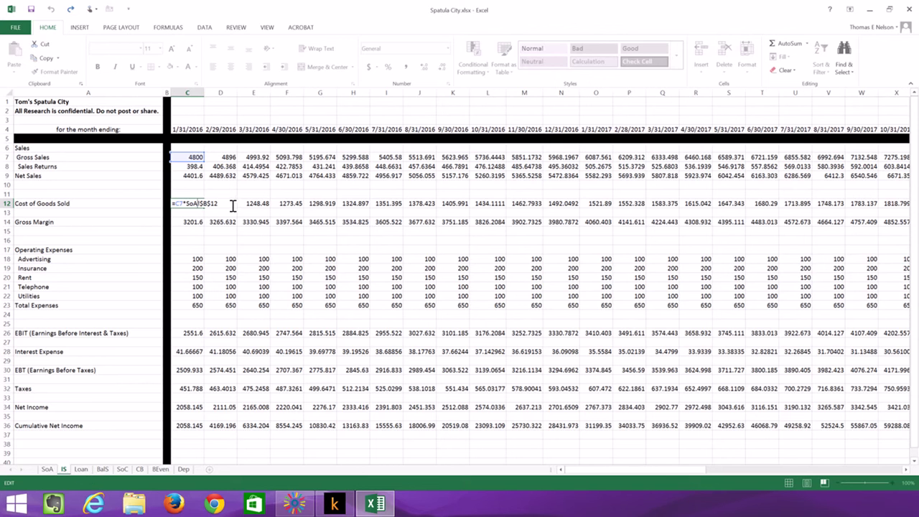
pyautogui.hotkey('ctrl', 'Return')
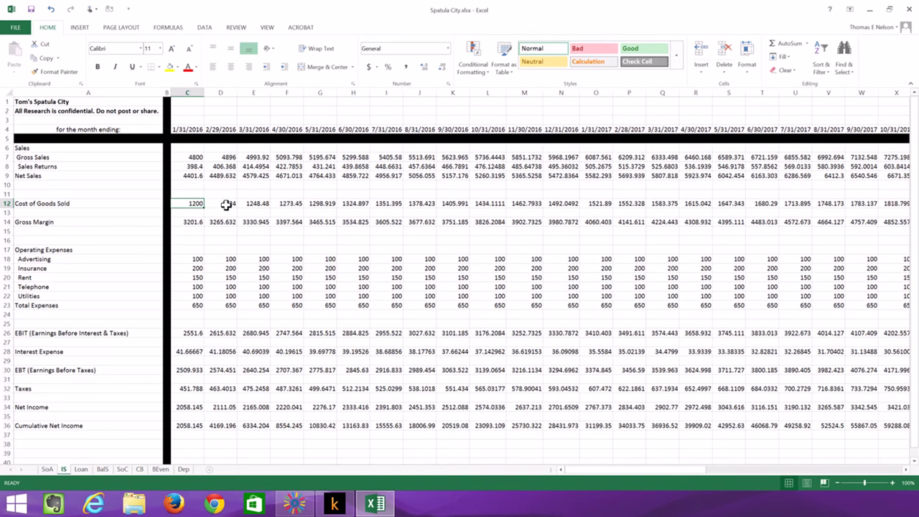
pyautogui.click(226, 205)
pyautogui.doubleClick(227, 205)
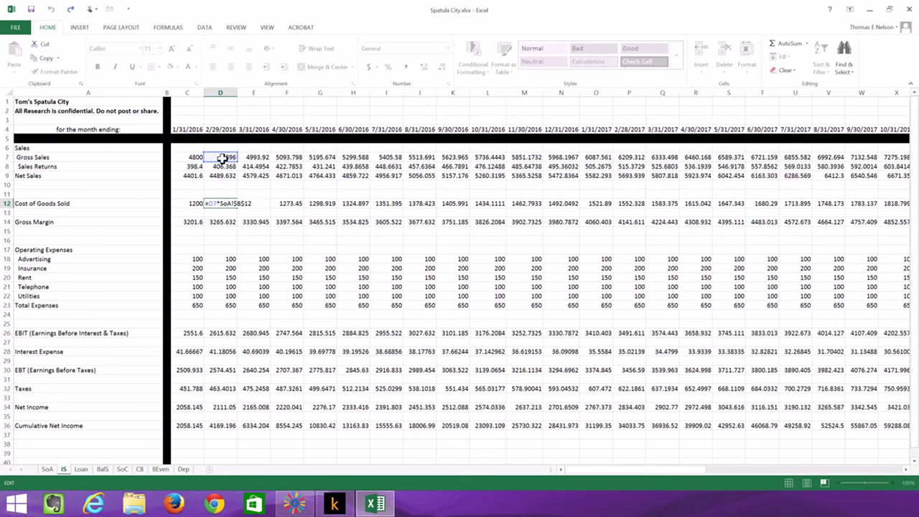
pyautogui.click(240, 209)
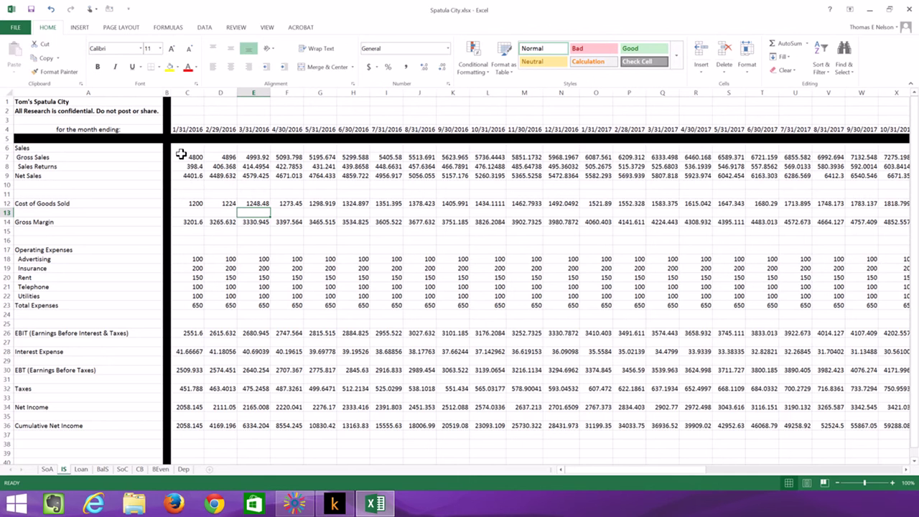
pyautogui.doubleClick(227, 203)
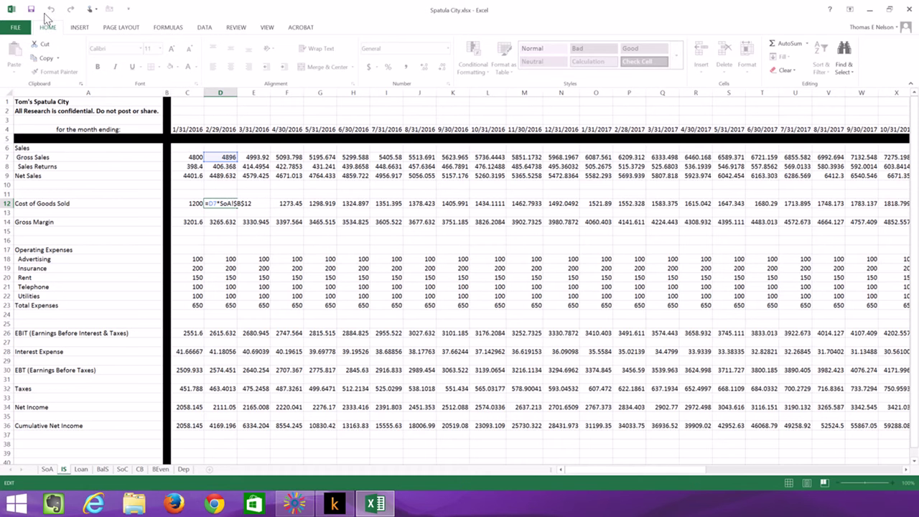
pyautogui.hotkey('ctrl', 'Return')
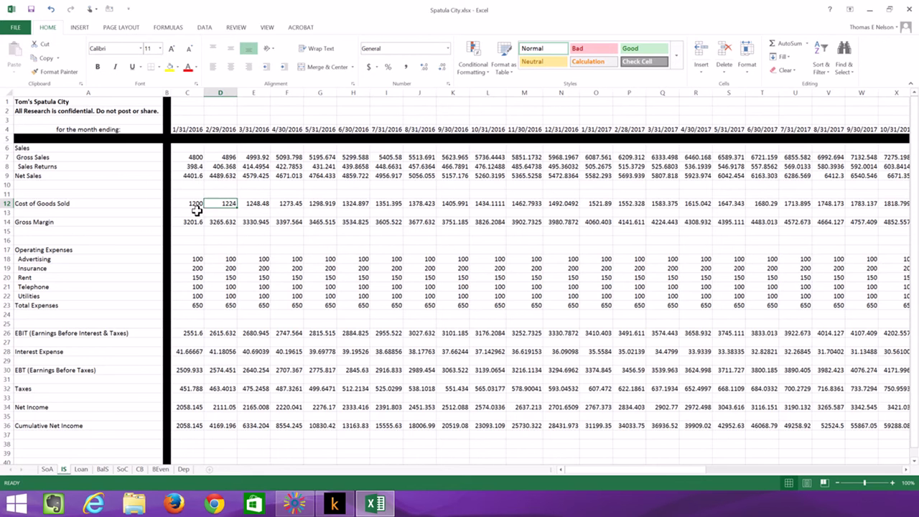
# - Review the January 2016 total expenses, interest expense, earnings before taxes and taxes on the income statement
pyautogui.scroll(-1, 201, 252)
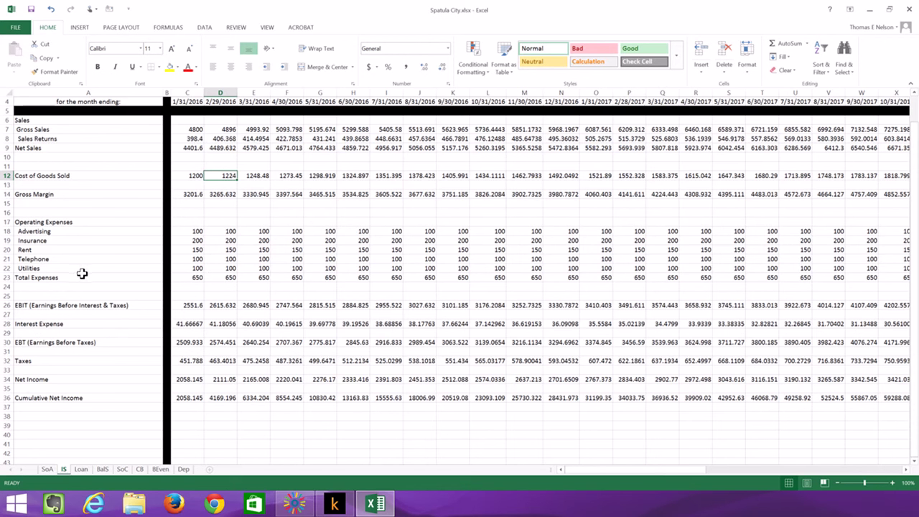
pyautogui.click(197, 277)
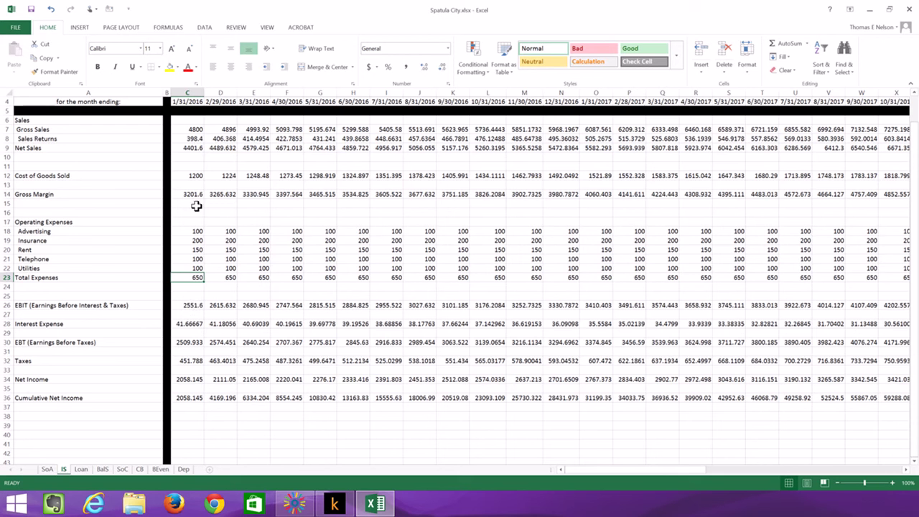
pyautogui.click(186, 324)
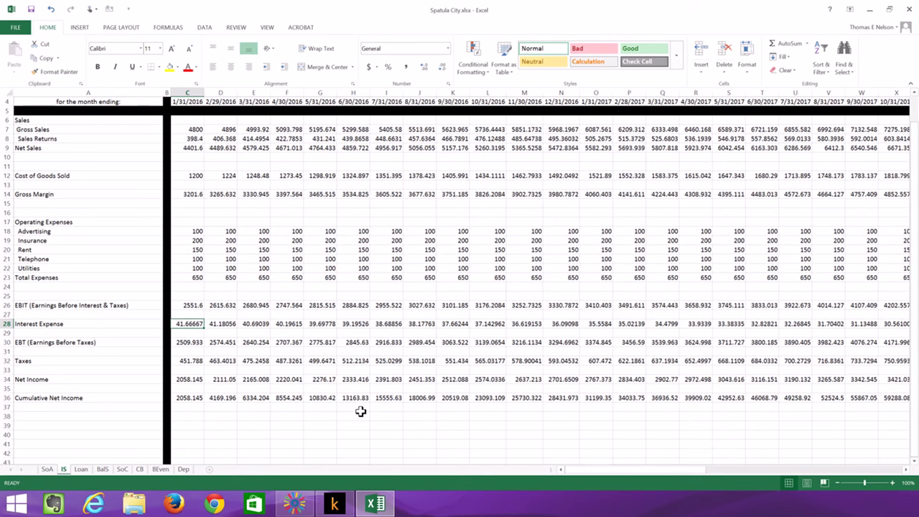
pyautogui.click(189, 344)
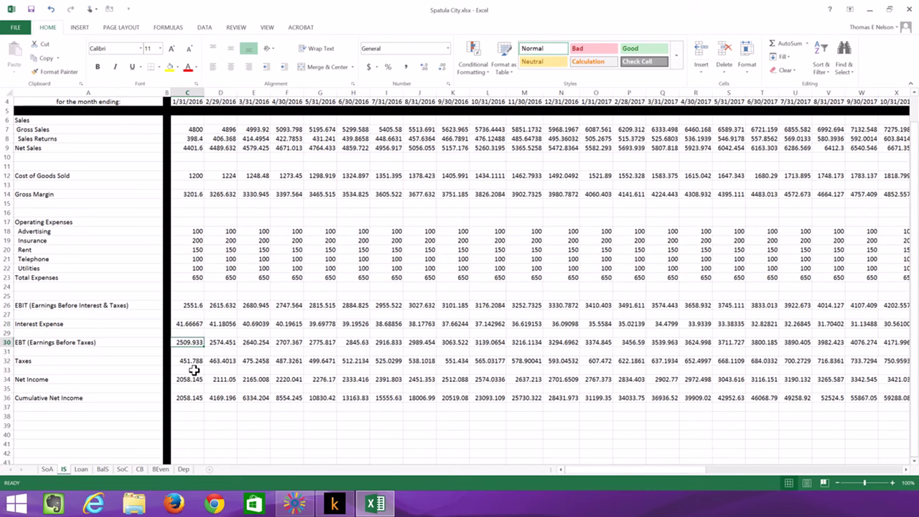
pyautogui.click(188, 361)
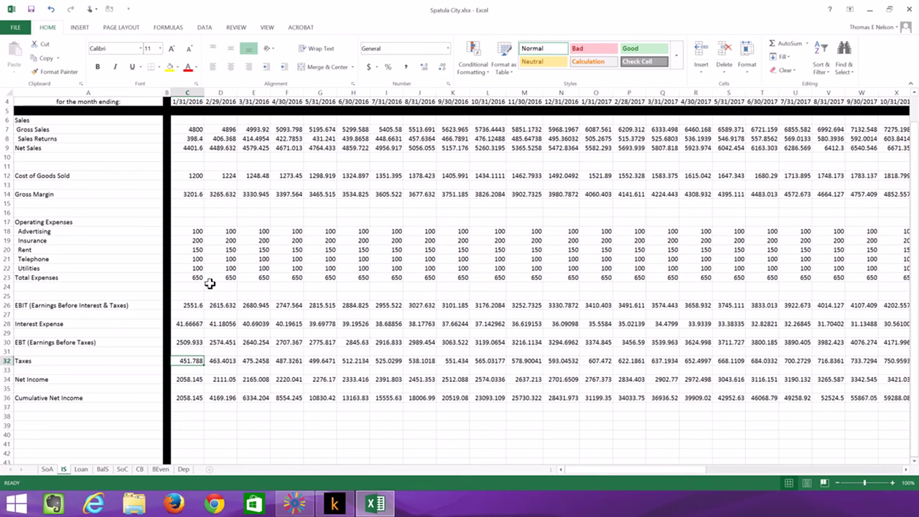
pyautogui.scroll(-3, 273, 256)
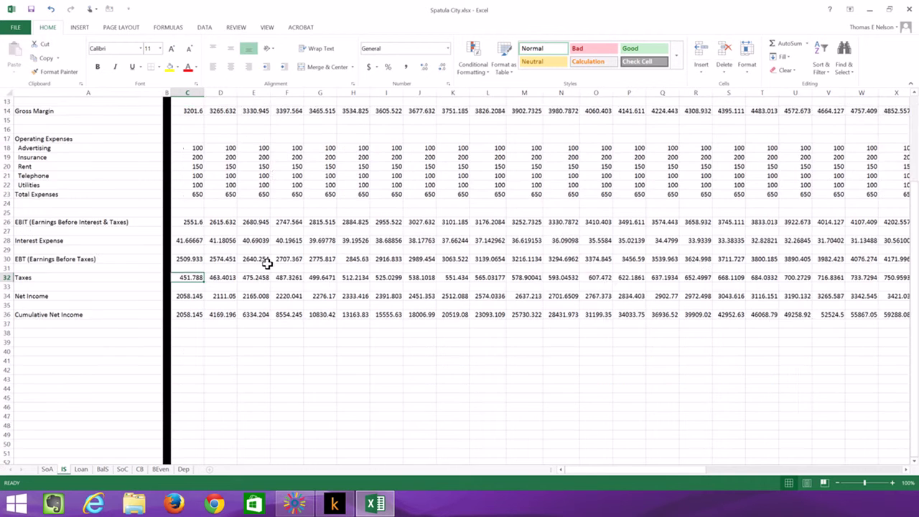
pyautogui.scroll(4, 262, 263)
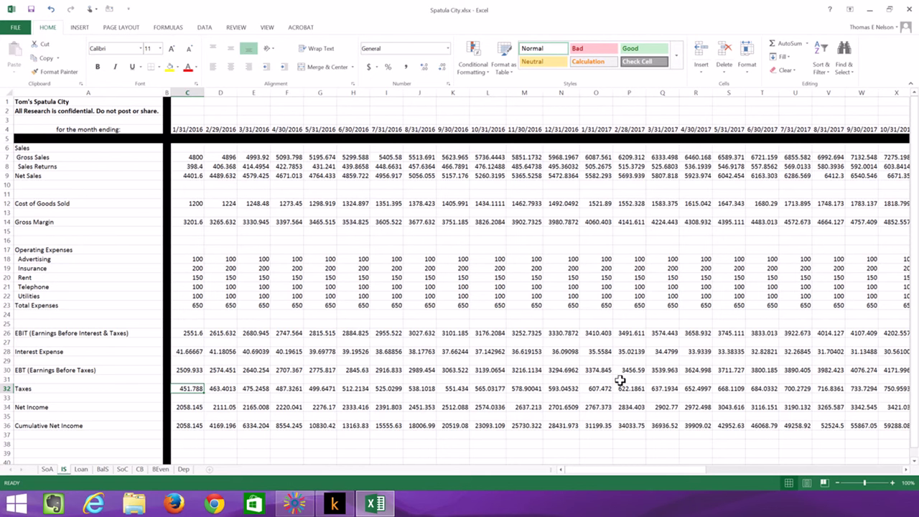
# - Set the cost of goods sold rate in B12 of the SoA sheet to 0.4
pyautogui.click(47, 468)
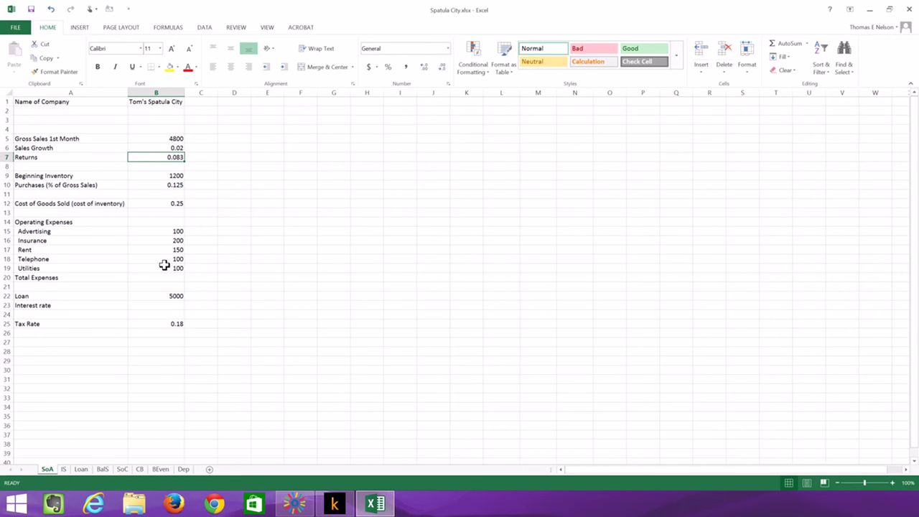
pyautogui.click(174, 202)
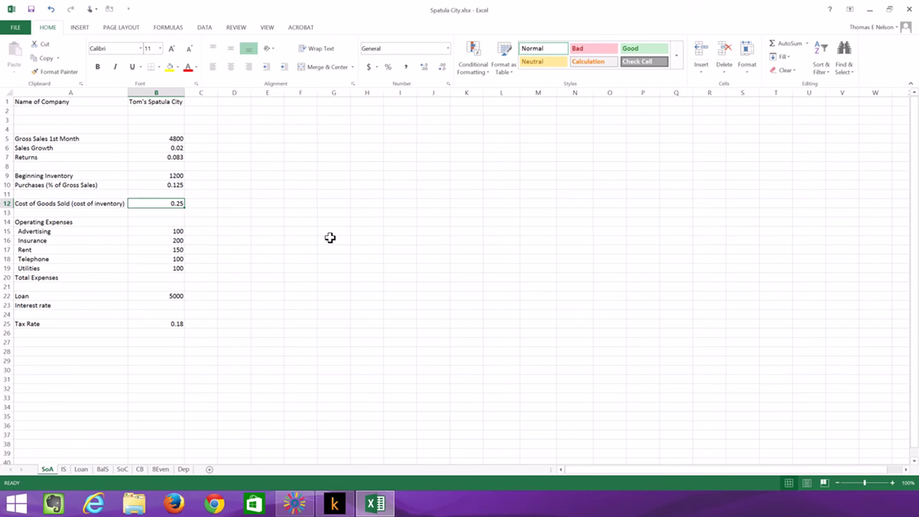
pyautogui.write('.4')
pyautogui.press('Return')
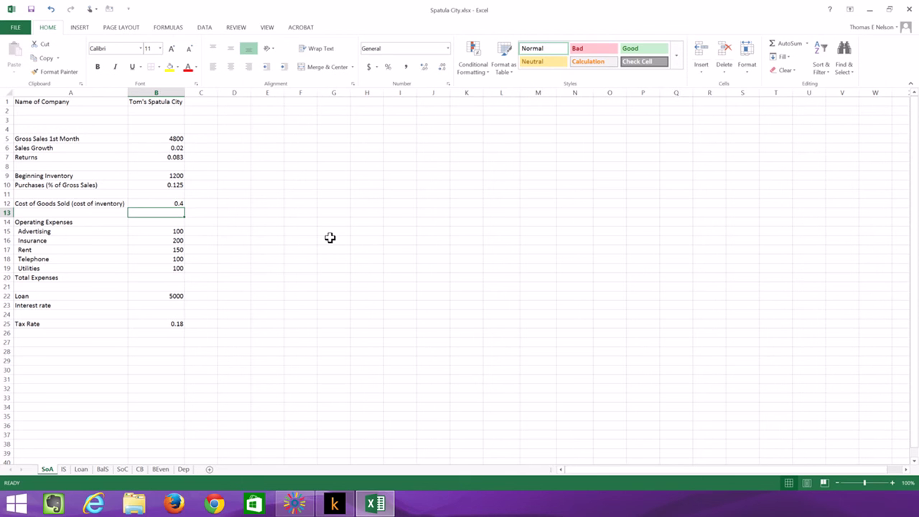
# - Examine how the changed cost of goods sold rate affects the income statement through December 2020
pyautogui.click(63, 469)
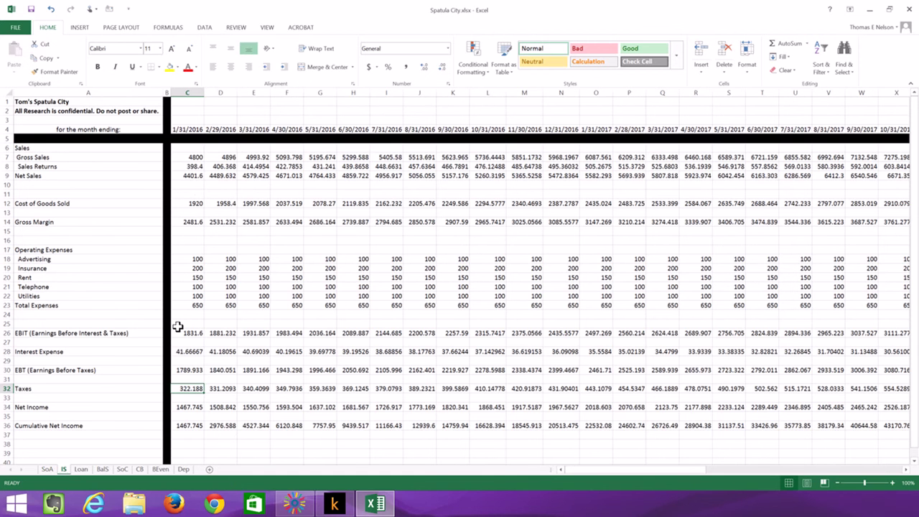
pyautogui.moveTo(622, 476); pyautogui.dragTo(888, 478)
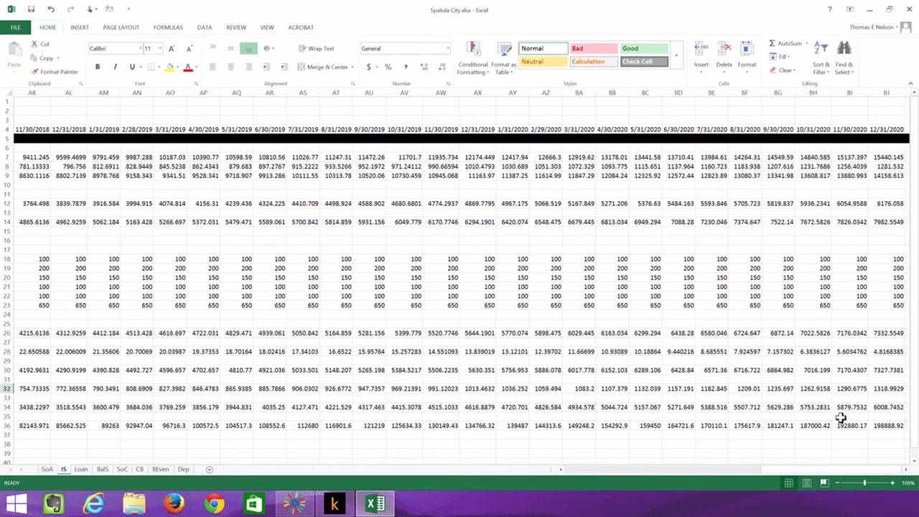
pyautogui.moveTo(698, 475); pyautogui.dragTo(568, 476)
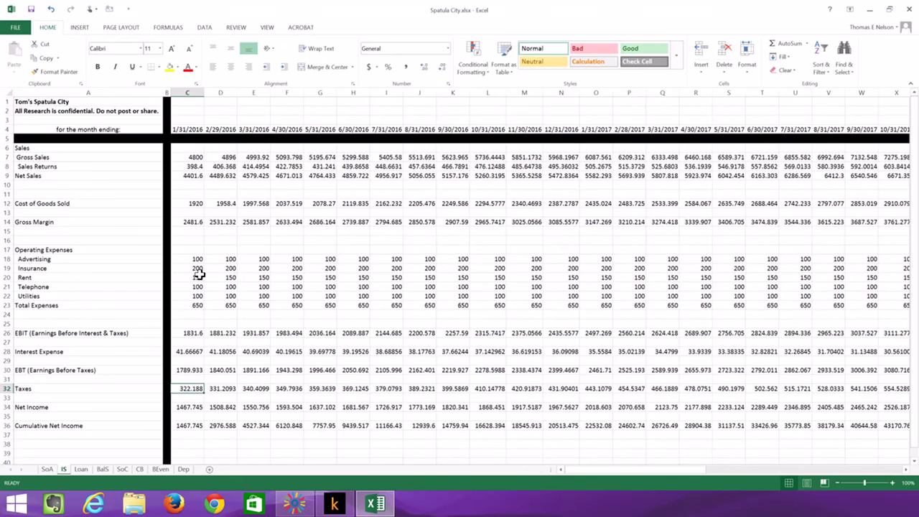
# - Set the cost of goods sold rate in the SoA sheet back to 0.25
pyautogui.click(47, 468)
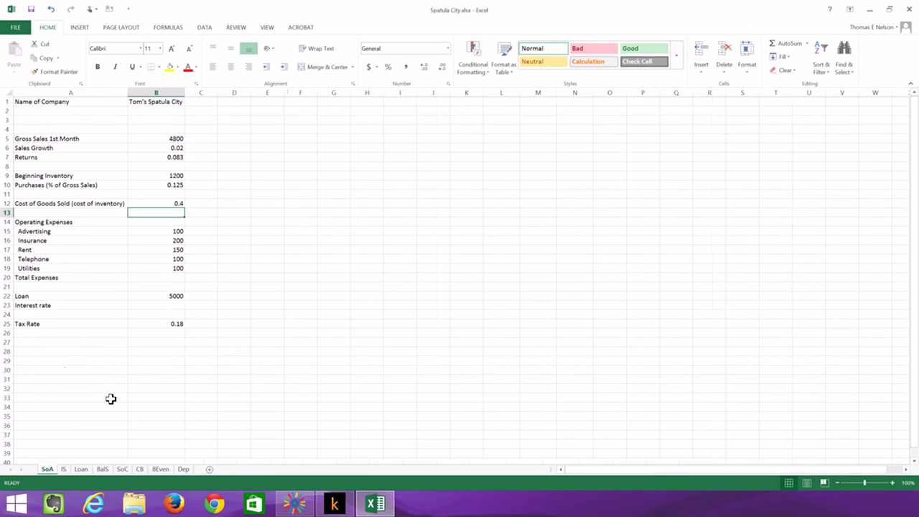
pyautogui.click(174, 204)
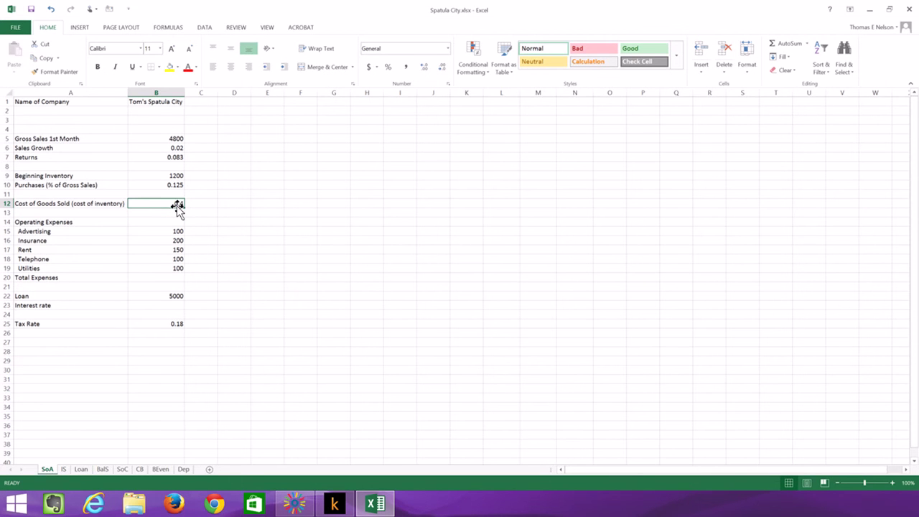
pyautogui.write('0.25')
pyautogui.press('Return')
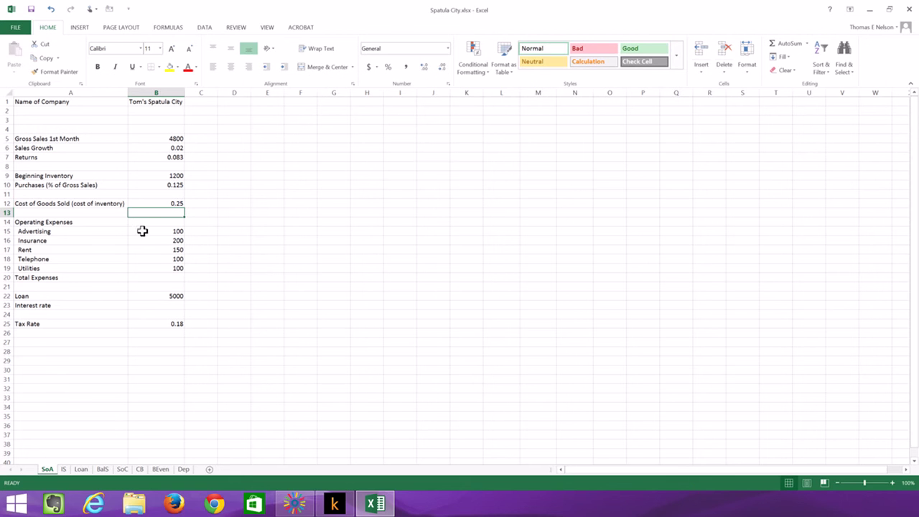
# - Set the rent in B17 of the SoA sheet to 300 and check the January 2016 total expenses on the income statement
pyautogui.click(175, 249)
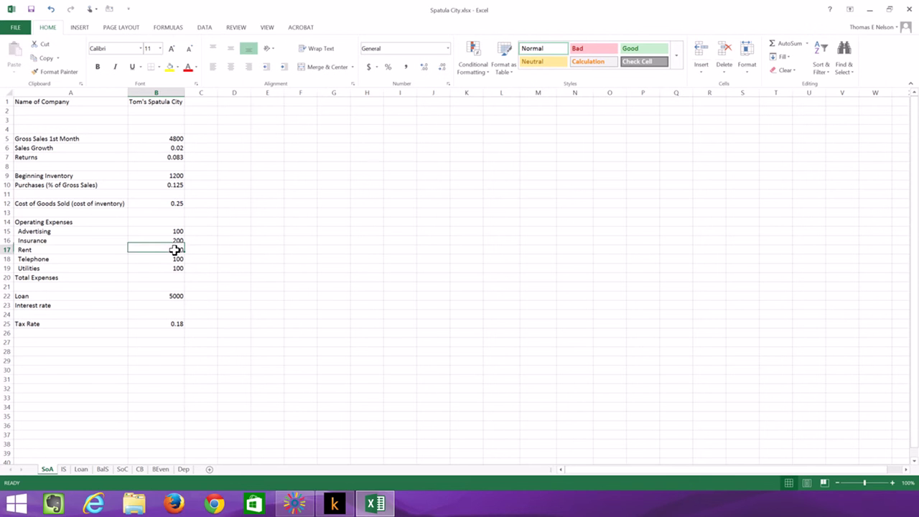
pyautogui.write('30')
pyautogui.press('Return')
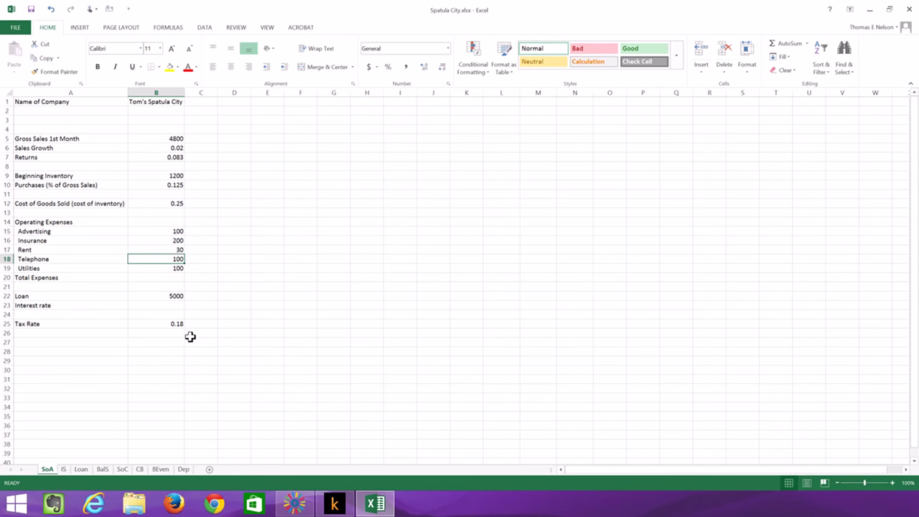
pyautogui.click(177, 249)
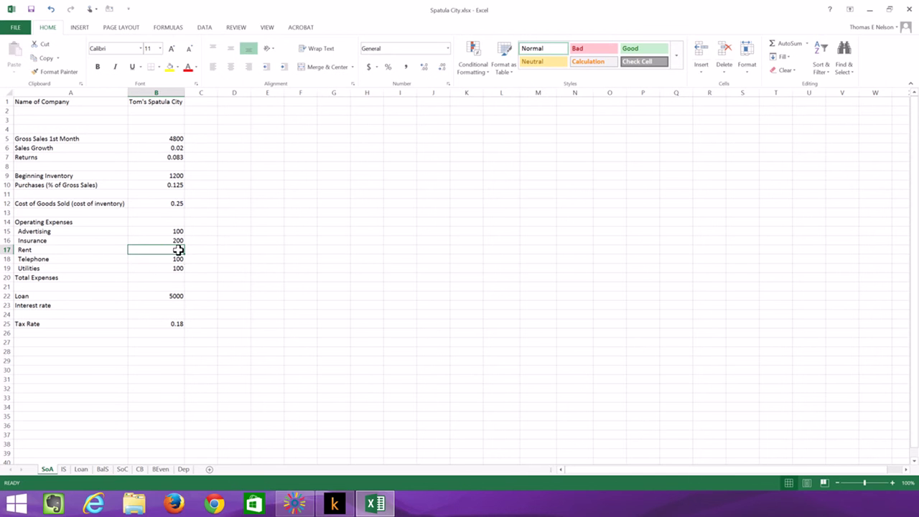
pyautogui.write('300')
pyautogui.press('Return')
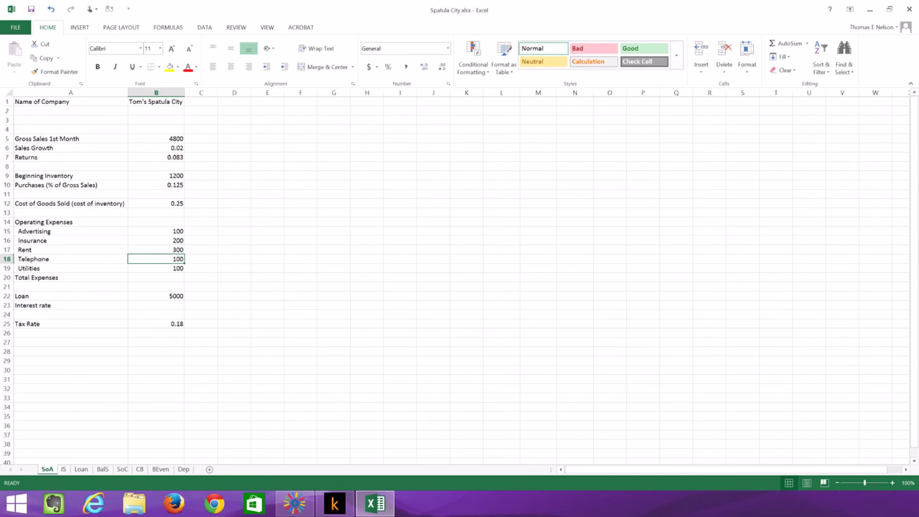
pyautogui.click(63, 469)
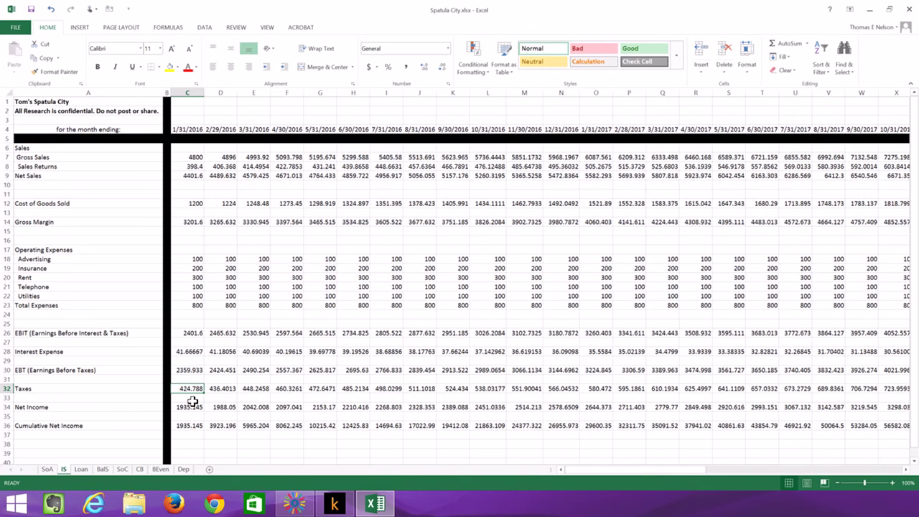
pyautogui.click(196, 304)
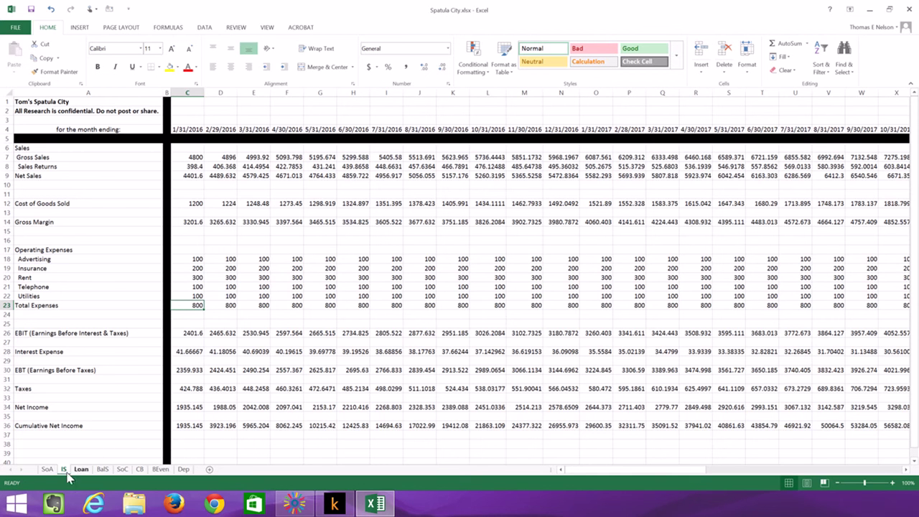
# - Set the rent in B17 of the SoA sheet to 150
pyautogui.click(45, 470)
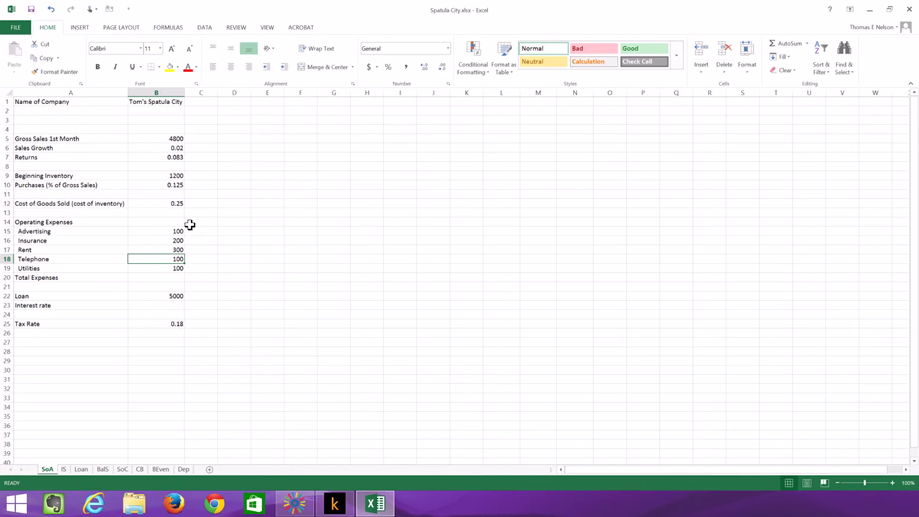
pyautogui.click(174, 249)
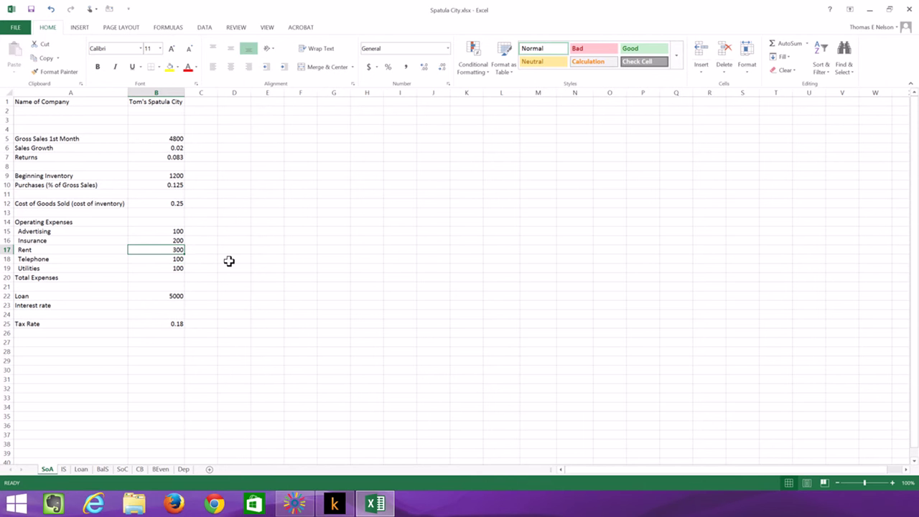
pyautogui.write('150')
pyautogui.press('Return')
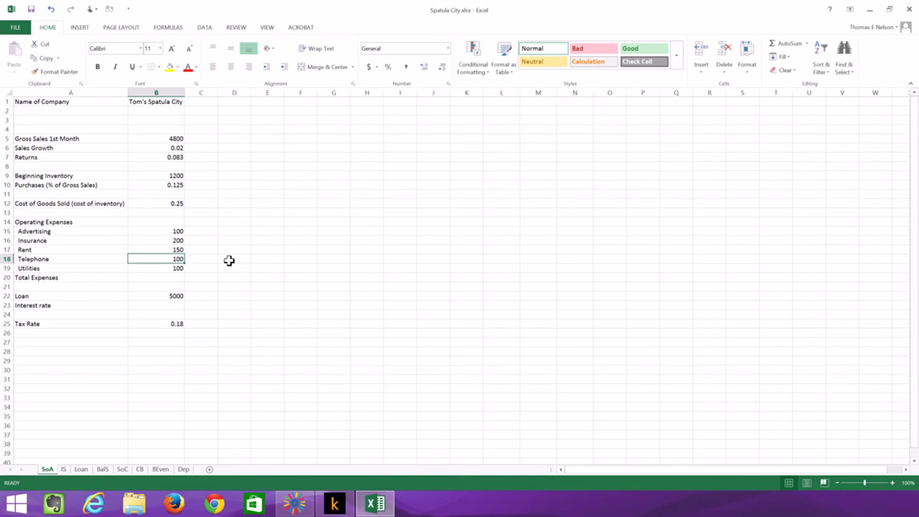
# - Examine how the restored rent carries through the income statement's total expenses, earnings and net income
pyautogui.click(63, 469)
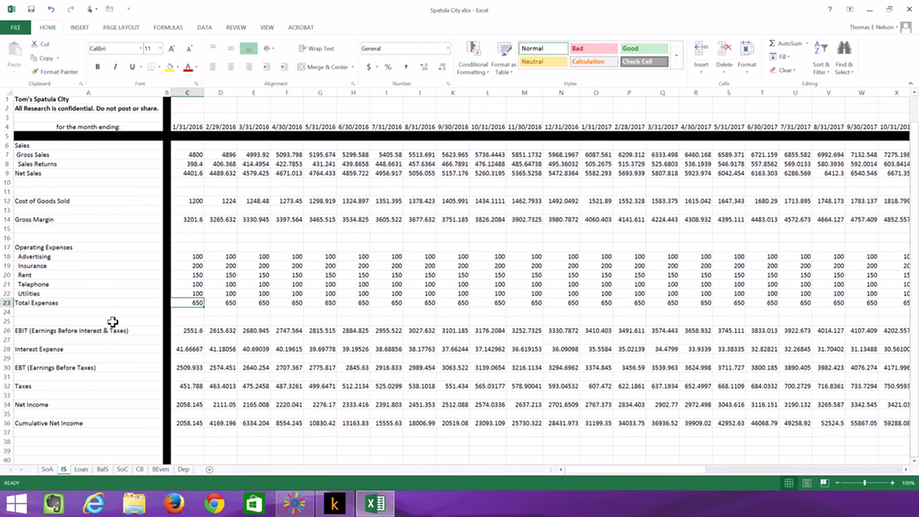
pyautogui.scroll(-2, 113, 321)
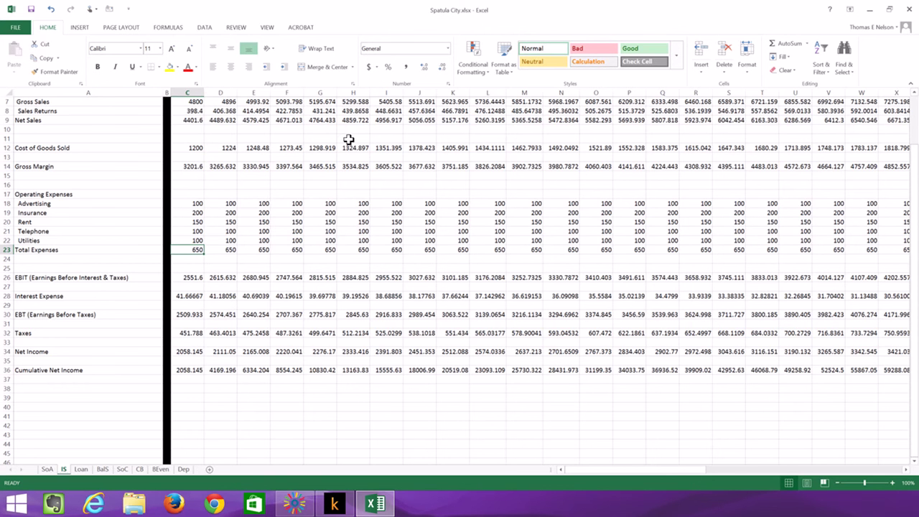
pyautogui.scroll(-2, 352, 301)
pyautogui.scroll(3, 360, 302)
pyautogui.scroll(1, 360, 302)
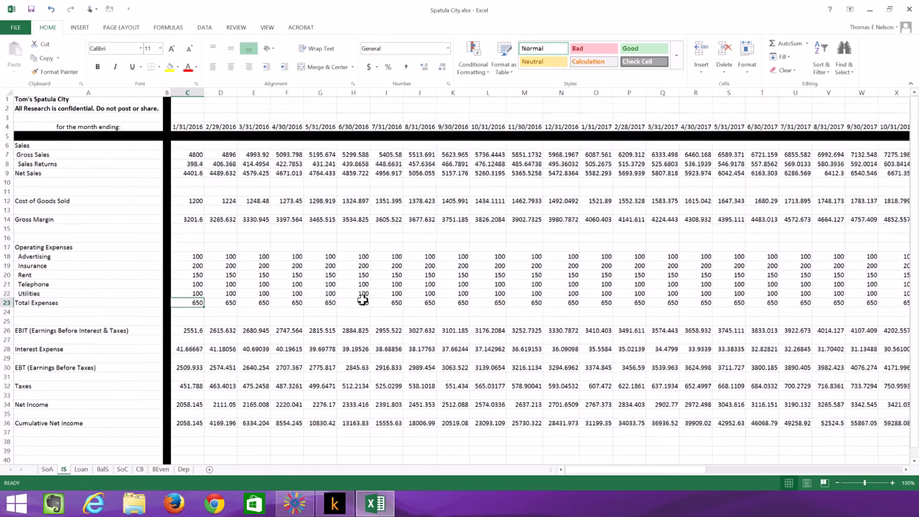
pyautogui.scroll(-1, 351, 304)
pyautogui.scroll(1, 348, 305)
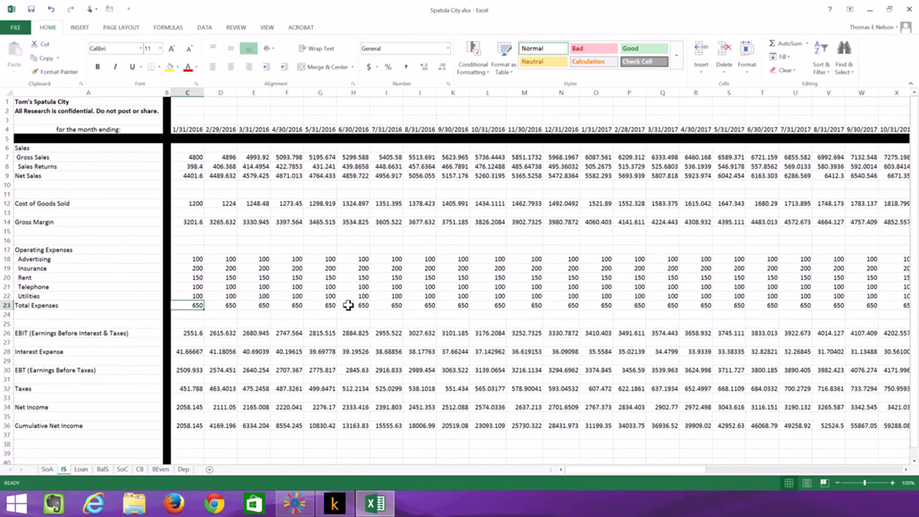
# - Inspect the January and February 2016 gross sales formulas and the February net sales formula on the income statement
pyautogui.click(194, 158)
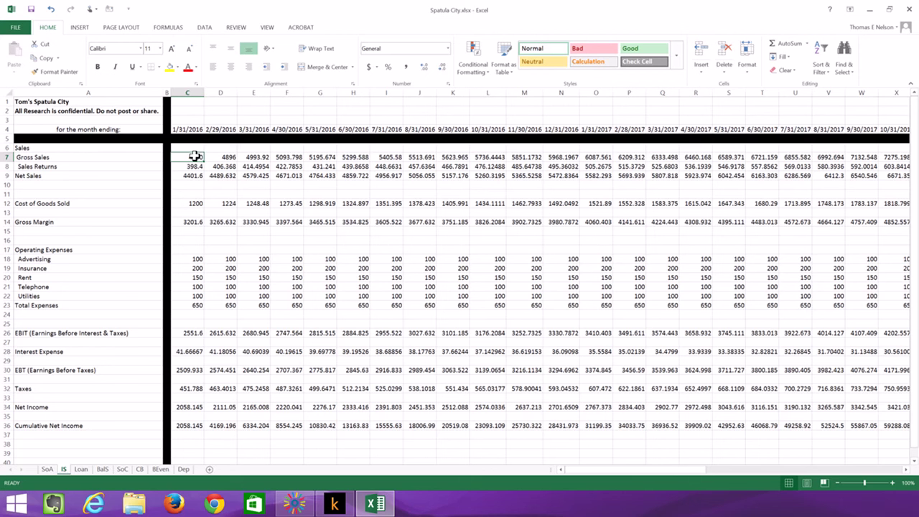
pyautogui.doubleClick(194, 157)
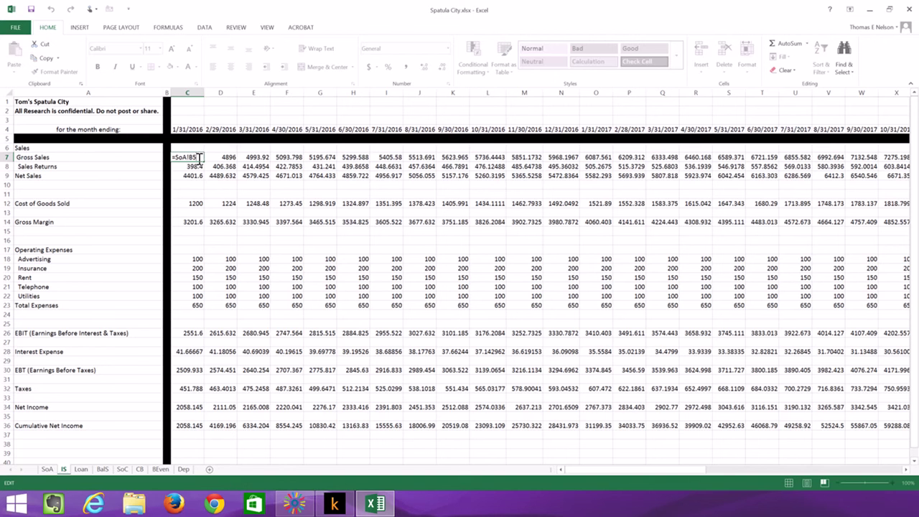
pyautogui.press('Escape')
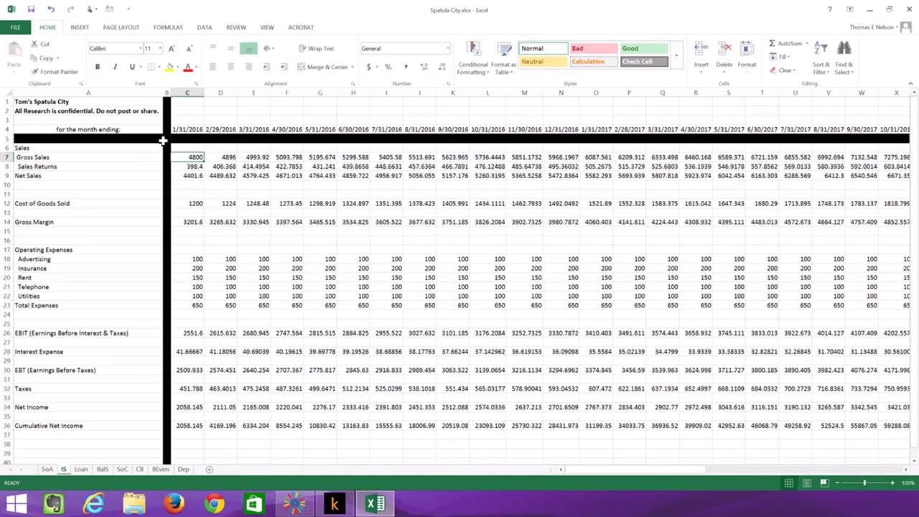
pyautogui.doubleClick(225, 157)
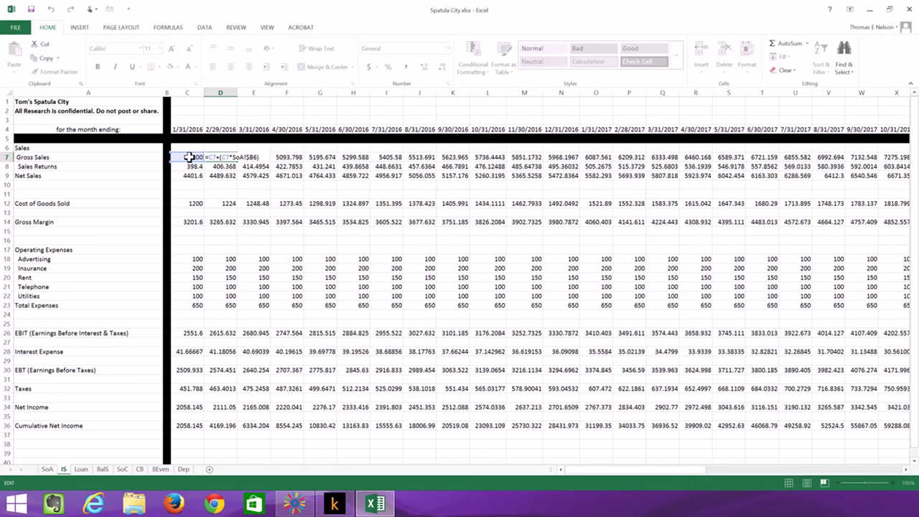
pyautogui.press('Escape')
pyautogui.doubleClick(224, 175)
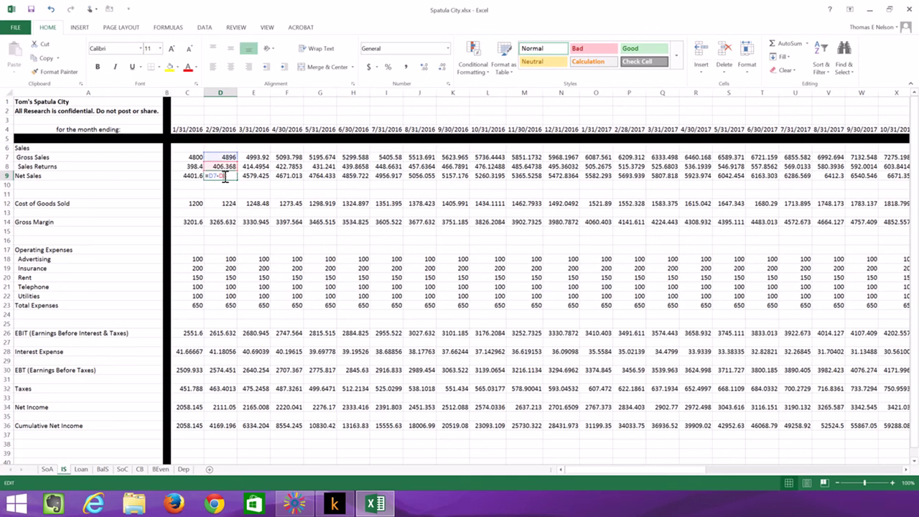
pyautogui.press('Escape')
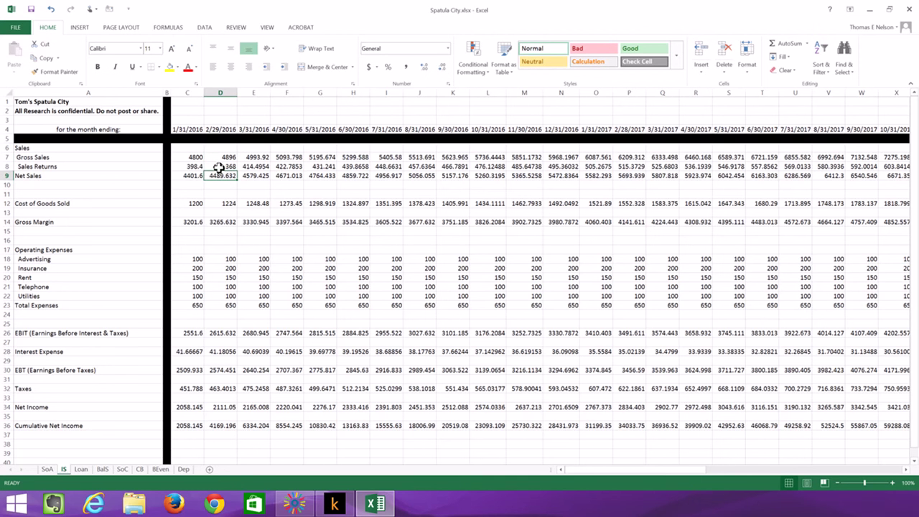
# - Inspect the February 2016 cost of goods sold formula in D12 of the income statement
pyautogui.click(225, 203)
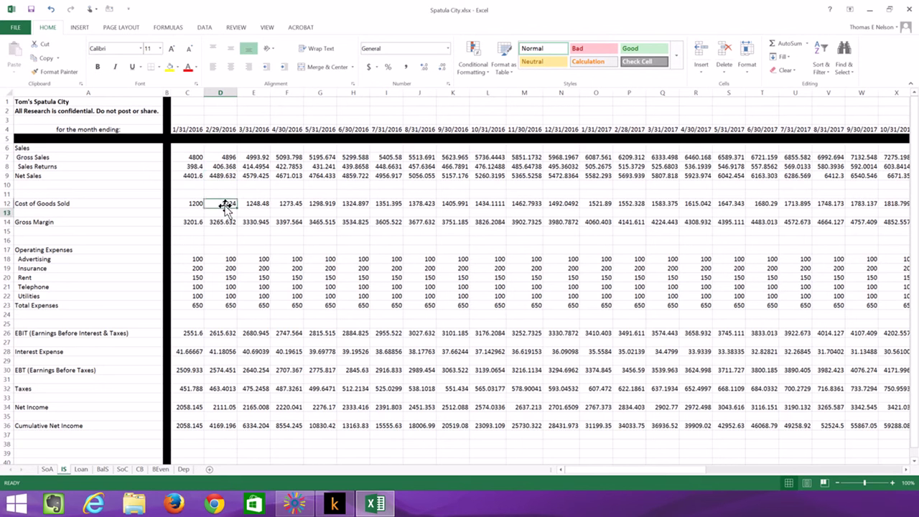
pyautogui.doubleClick(224, 204)
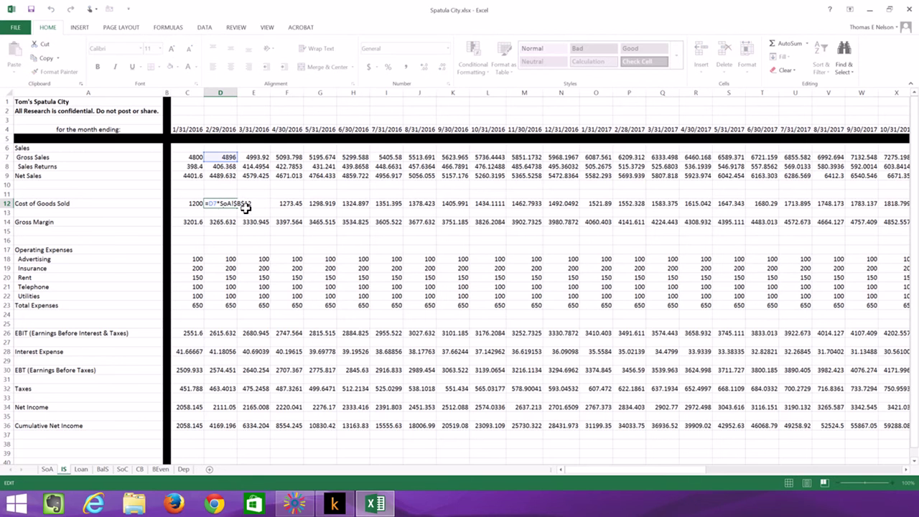
pyautogui.doubleClick(212, 204)
pyautogui.press('Escape')
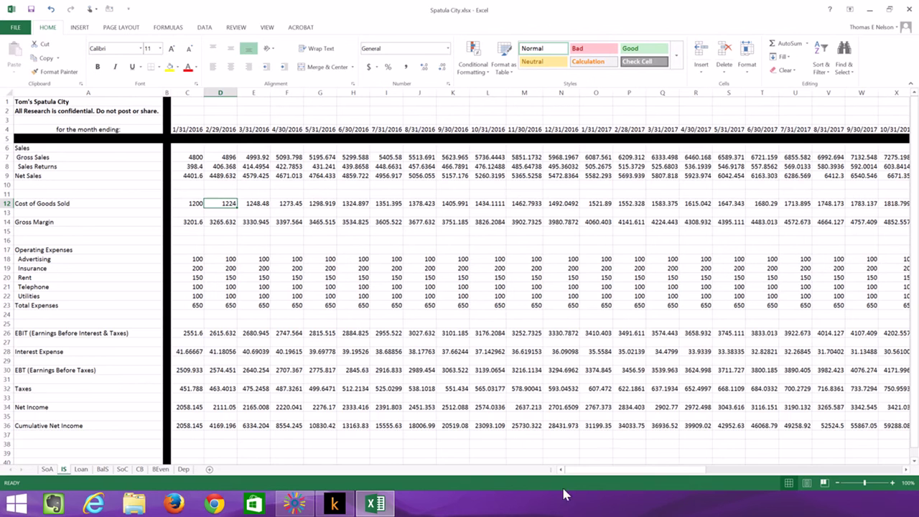
# - Select the January 2017 rent in O20 of the income statement, and enter a second rent of 200 in C17 of the SoA sheet
pyautogui.moveTo(636, 472); pyautogui.dragTo(595, 472)
pyautogui.click(606, 277)
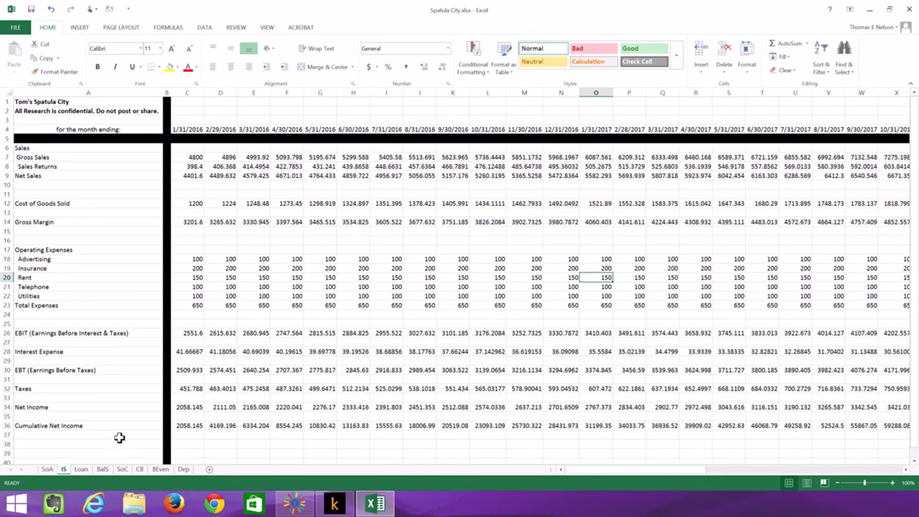
pyautogui.click(49, 469)
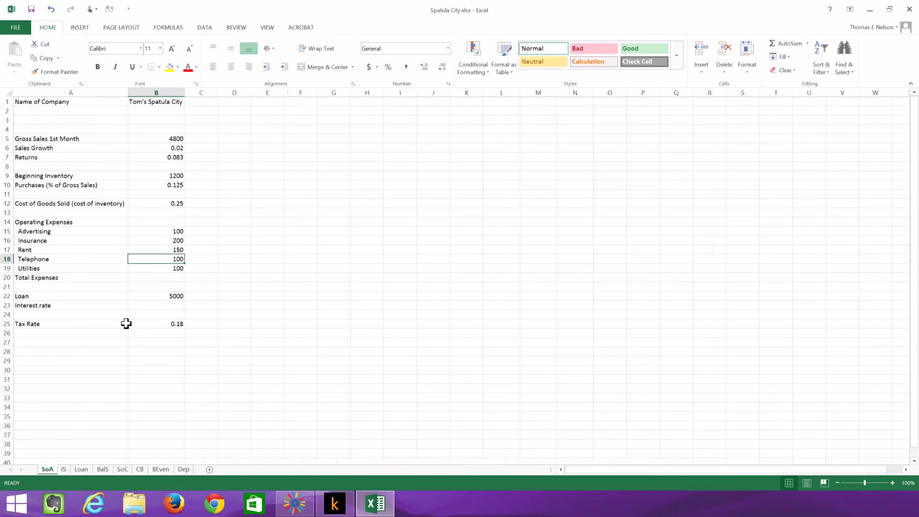
pyautogui.click(202, 249)
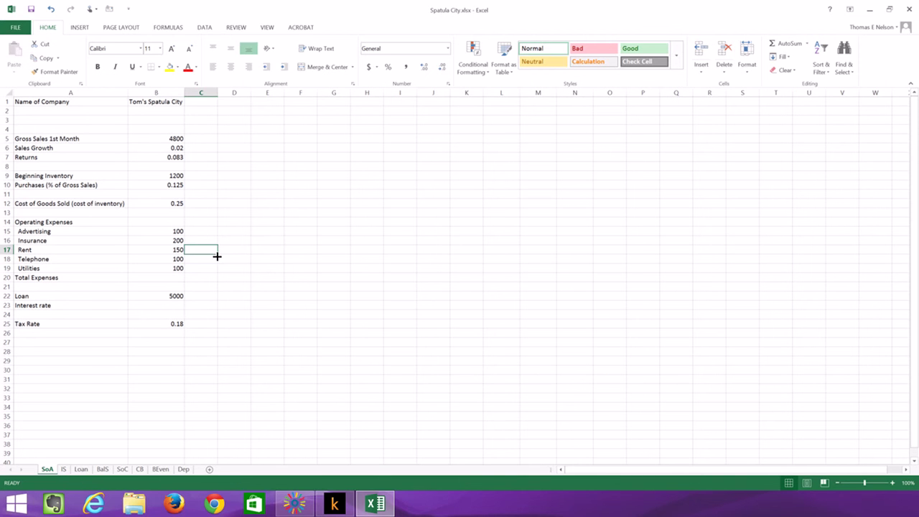
pyautogui.write('200')
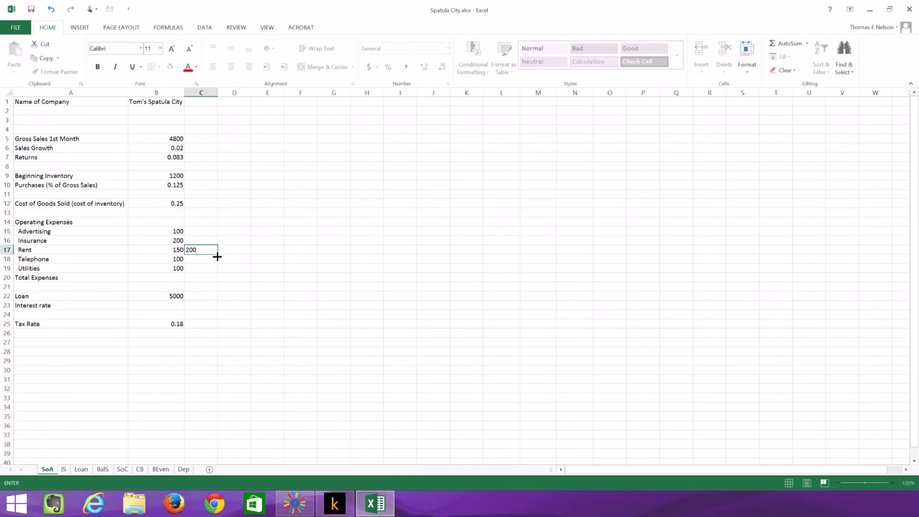
pyautogui.press('Return')
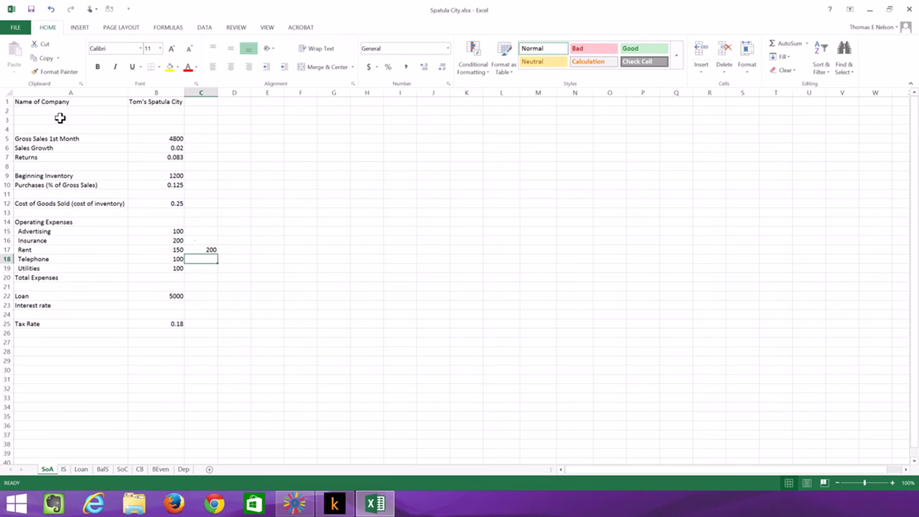
# - Add a bold Year label in A4 of the SoA sheet, with 1 in B4 and 2 in C4
pyautogui.click(171, 120)
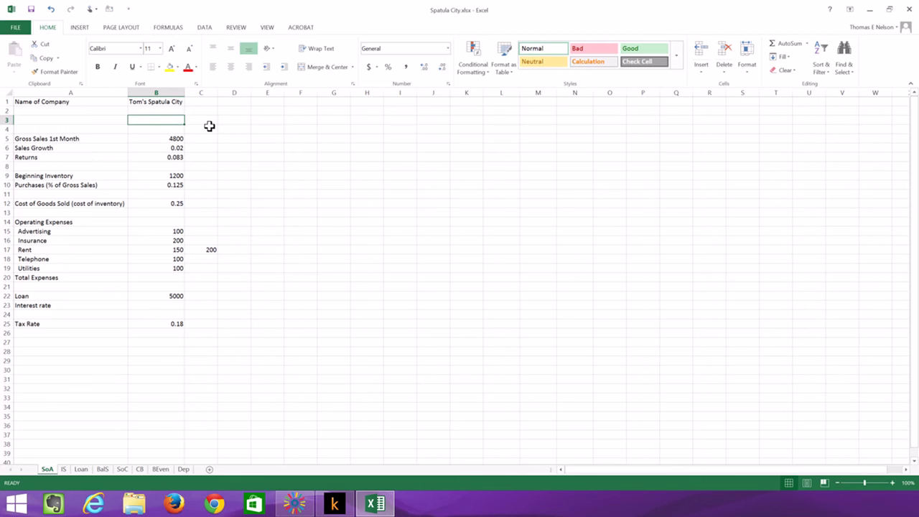
pyautogui.click(103, 129)
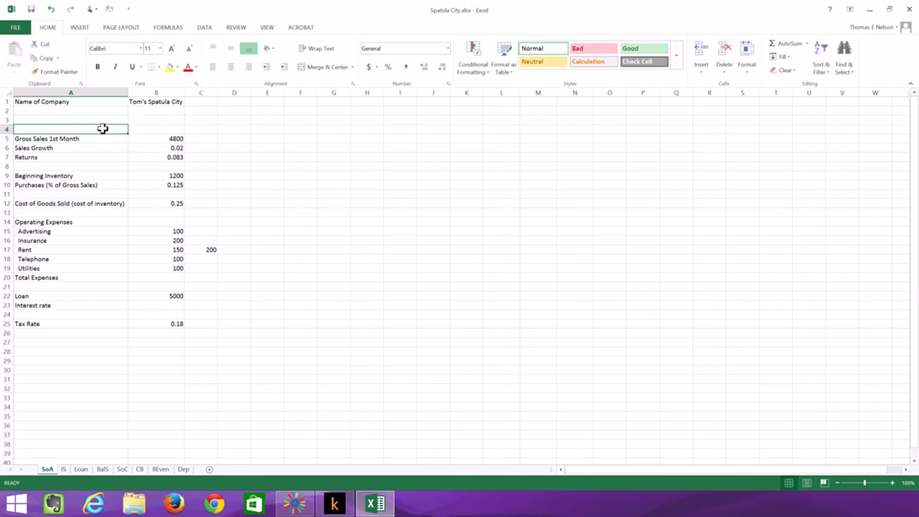
pyautogui.hotkey('ctrl', 'b')
pyautogui.write('Year')
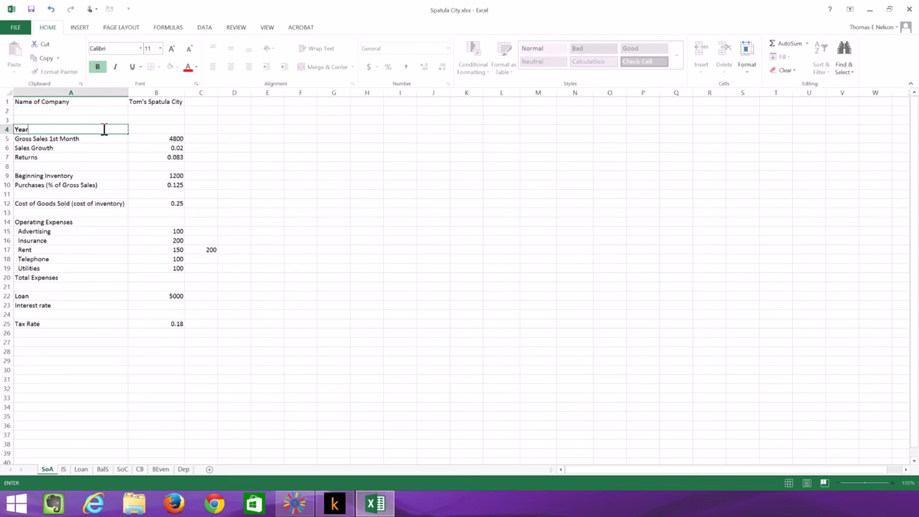
pyautogui.click(158, 127)
pyautogui.write('1')
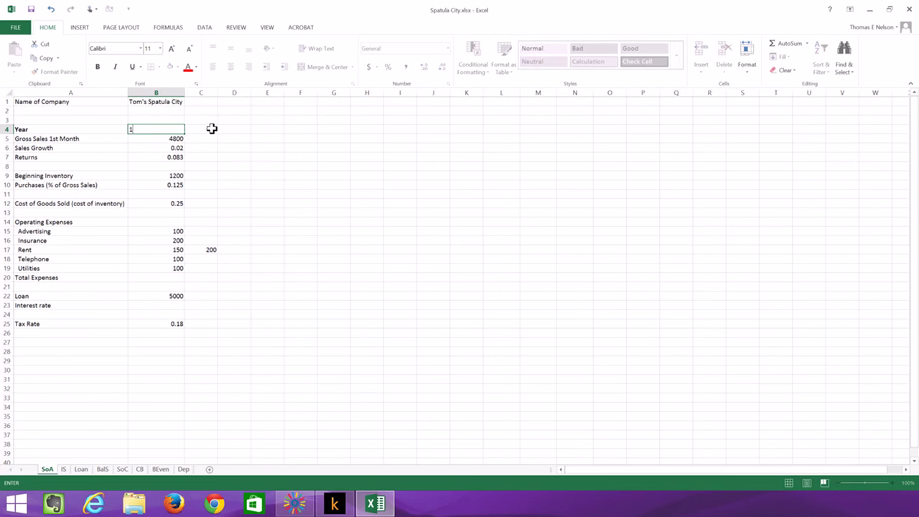
pyautogui.click(212, 129)
pyautogui.write('2')
pyautogui.click(234, 185)
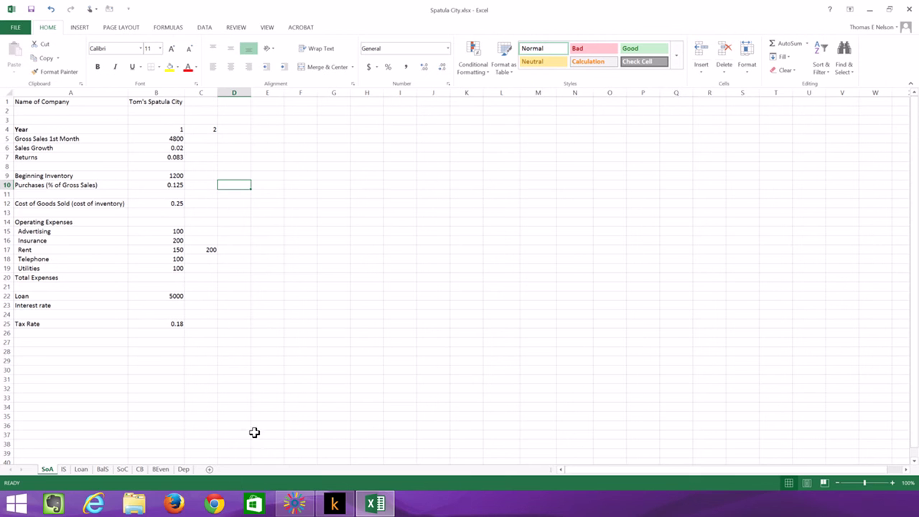
# - Link the January 2017 rent in O20 of the income statement to C17 of the SoA sheet
pyautogui.click(63, 468)
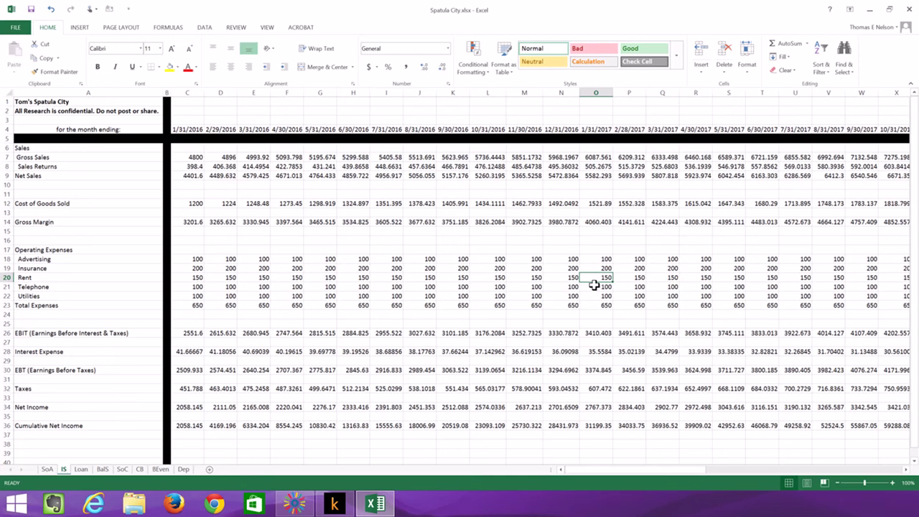
pyautogui.write('=')
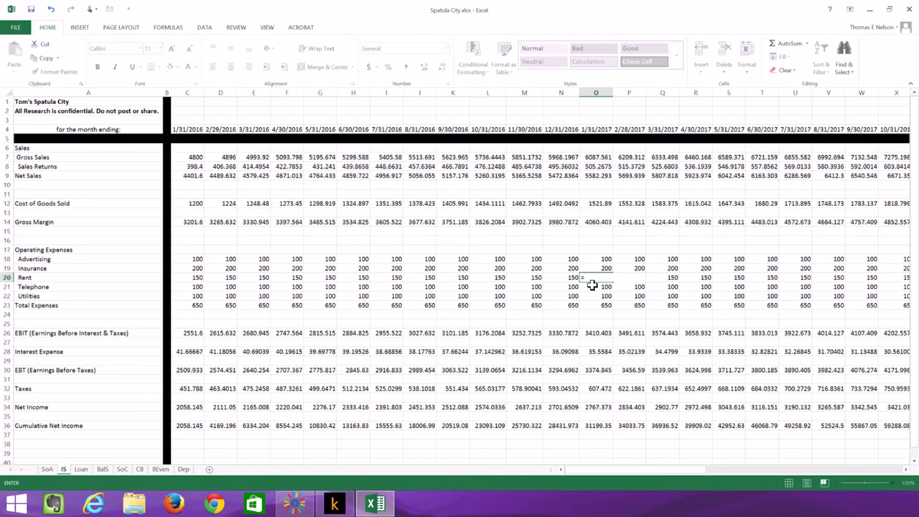
pyautogui.click(46, 469)
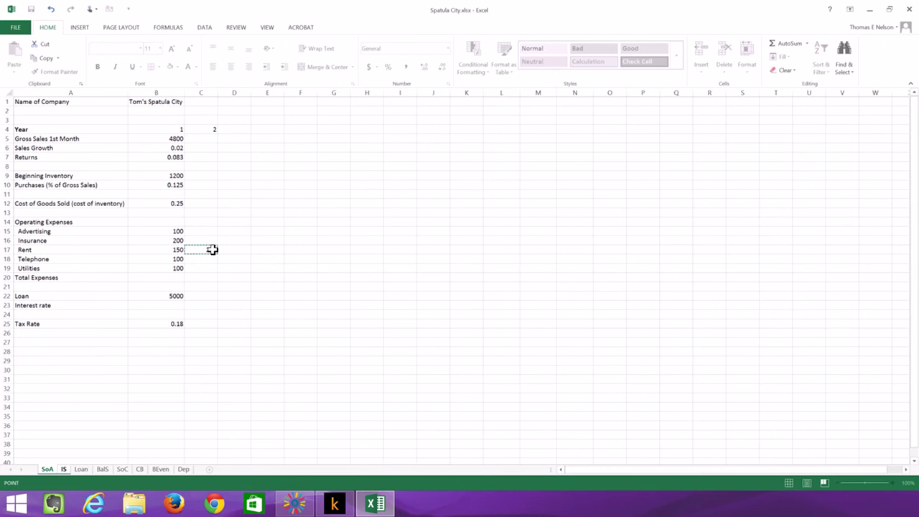
pyautogui.press('Return')
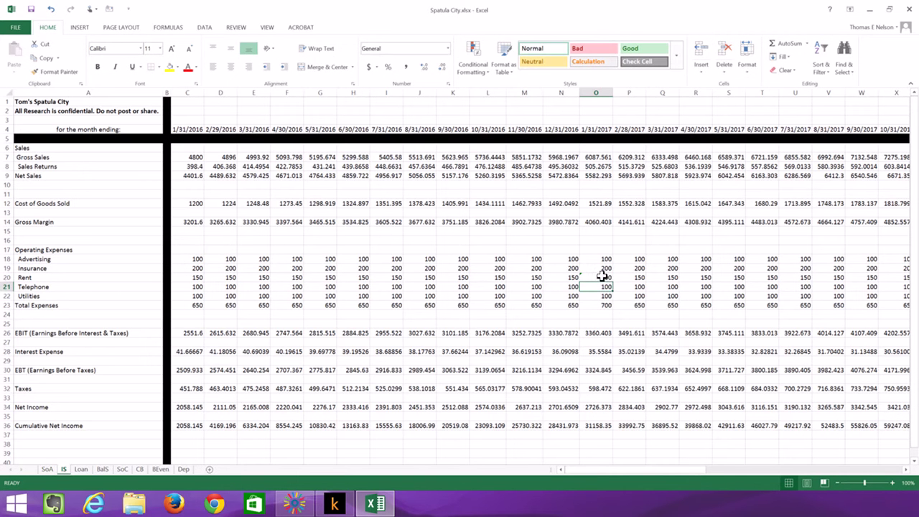
# - Make the reference to C17 of the SoA sheet absolute in the January 2017 rent formula
pyautogui.rightClick(603, 278)
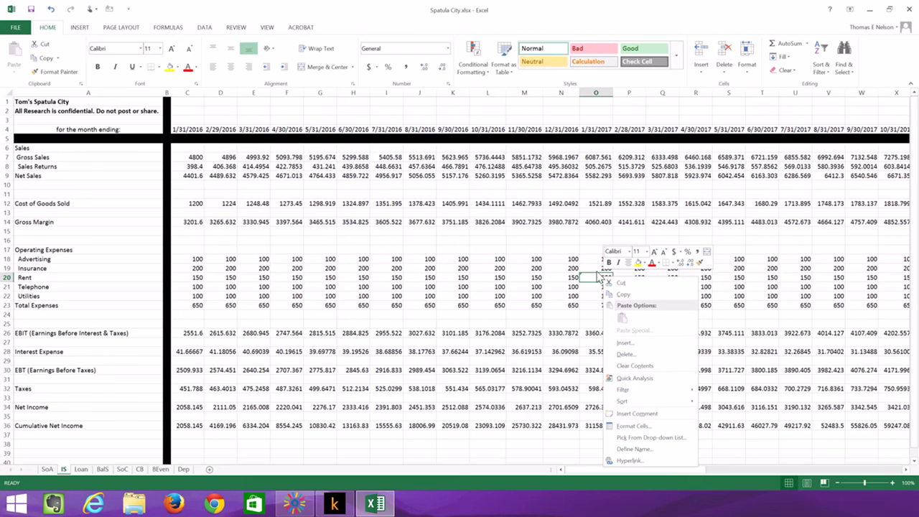
pyautogui.press('Escape')
pyautogui.write('=SoA!C7')
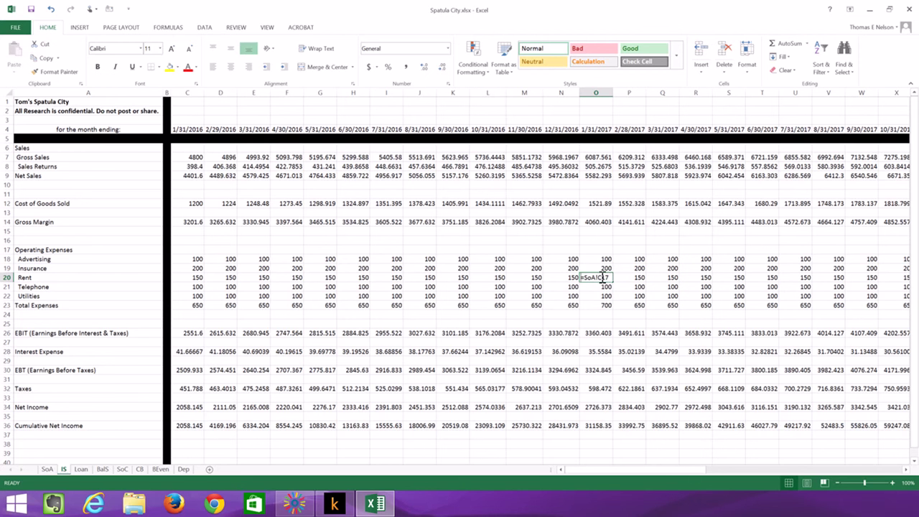
pyautogui.press('BackSpace')
pyautogui.write('17')
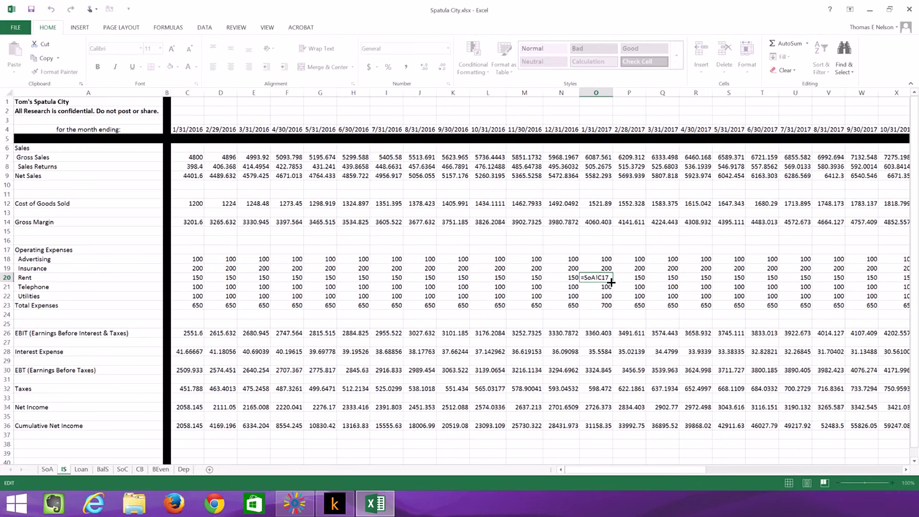
pyautogui.press('F4')
pyautogui.press('F4')
pyautogui.press('F4')
pyautogui.press('F4')
pyautogui.press('F4')
pyautogui.hotkey('ctrl', 'Return')
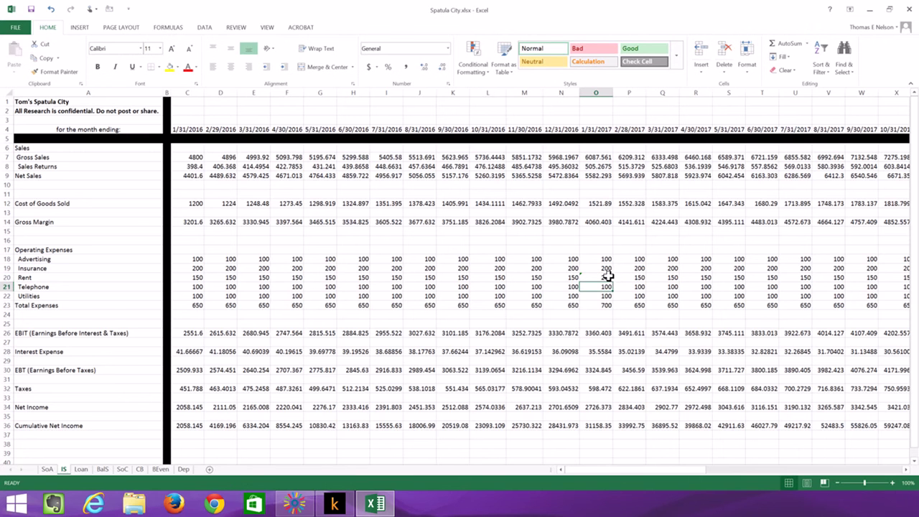
# - Fill the January 2017 rent formula across row 20 through December 2020, and return to the SoA sheet
pyautogui.moveTo(614, 282); pyautogui.dragTo(857, 287)
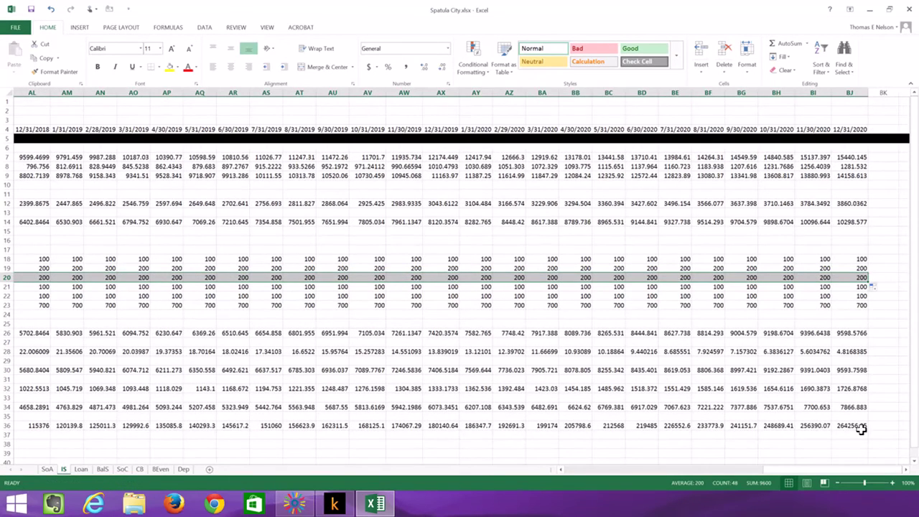
pyautogui.moveTo(860, 468); pyautogui.dragTo(649, 471)
pyautogui.click(69, 260)
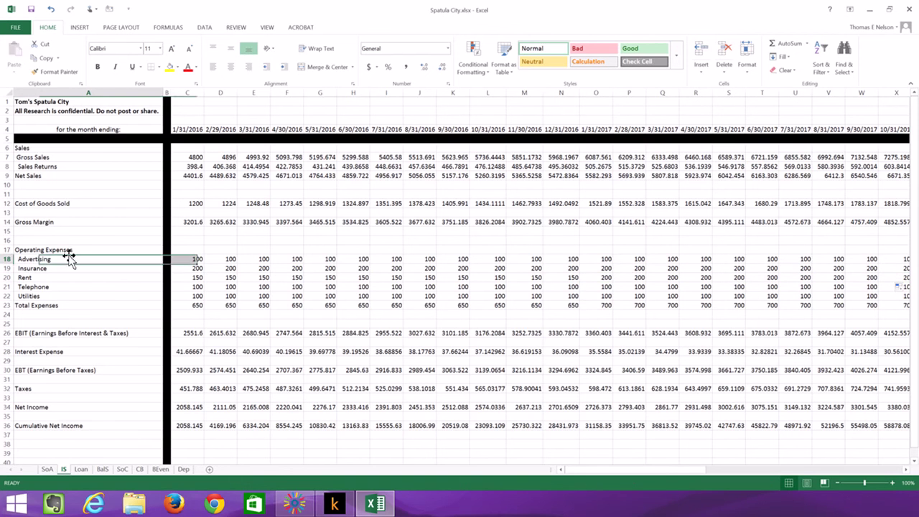
pyautogui.click(66, 268)
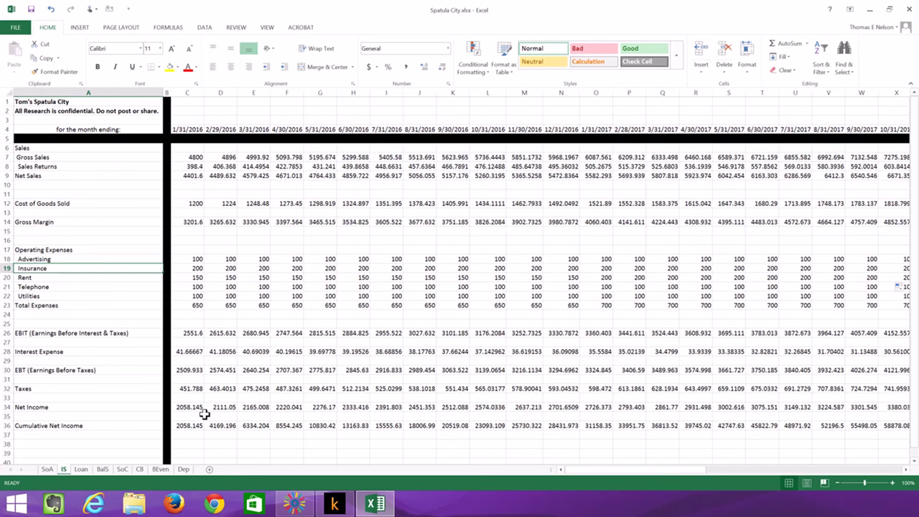
pyautogui.click(48, 470)
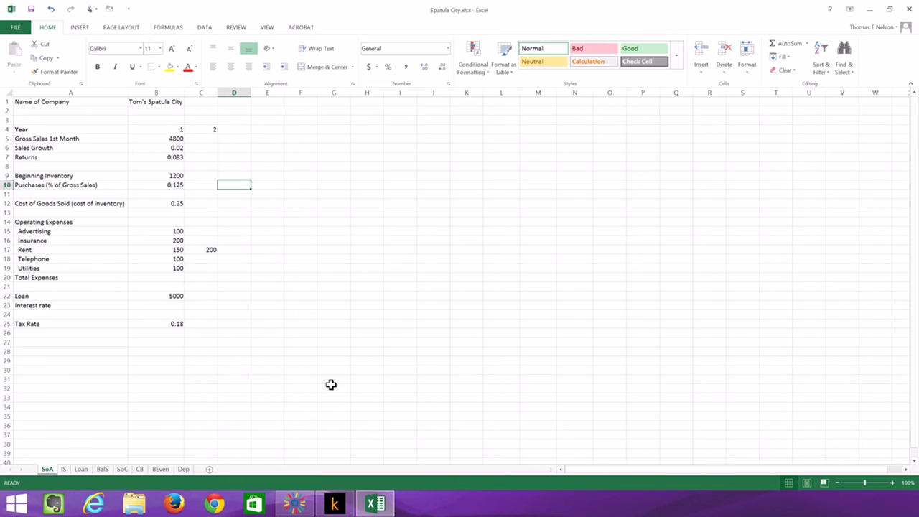